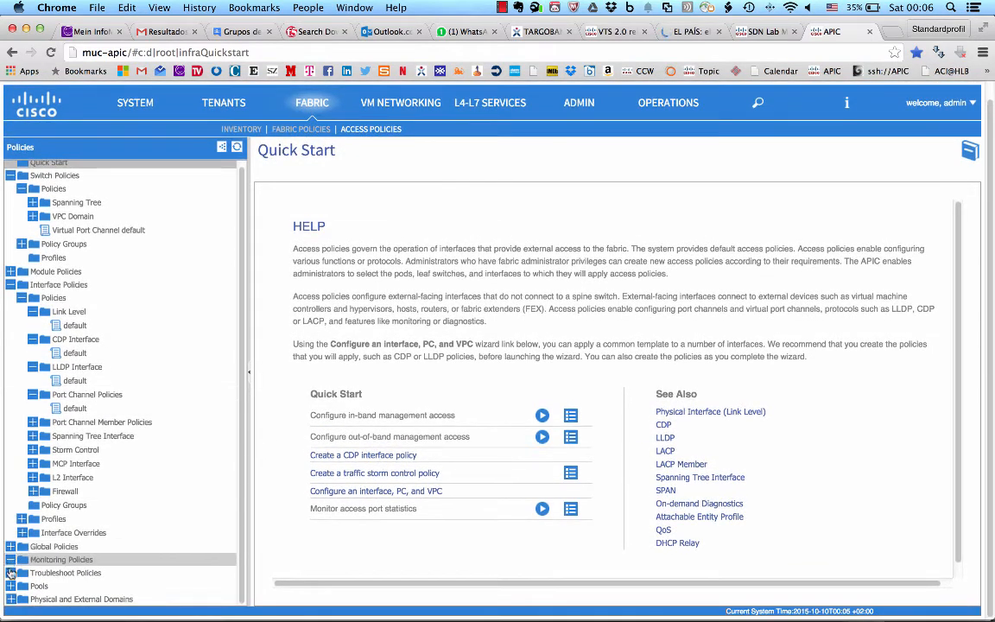
Step: Examine the fabric access policies under Pools, Physical and External Domains and Global Policies, and view the list of all tenants
left_click(11, 586)
scroll(105, 538, "down", 2)
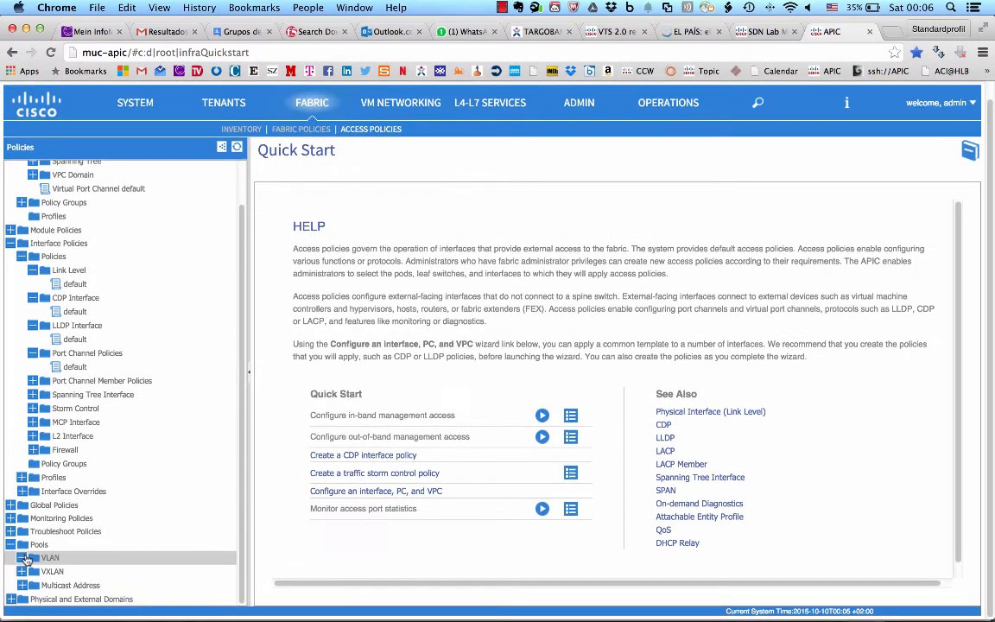
left_click(11, 600)
scroll(57, 577, "down", 2)
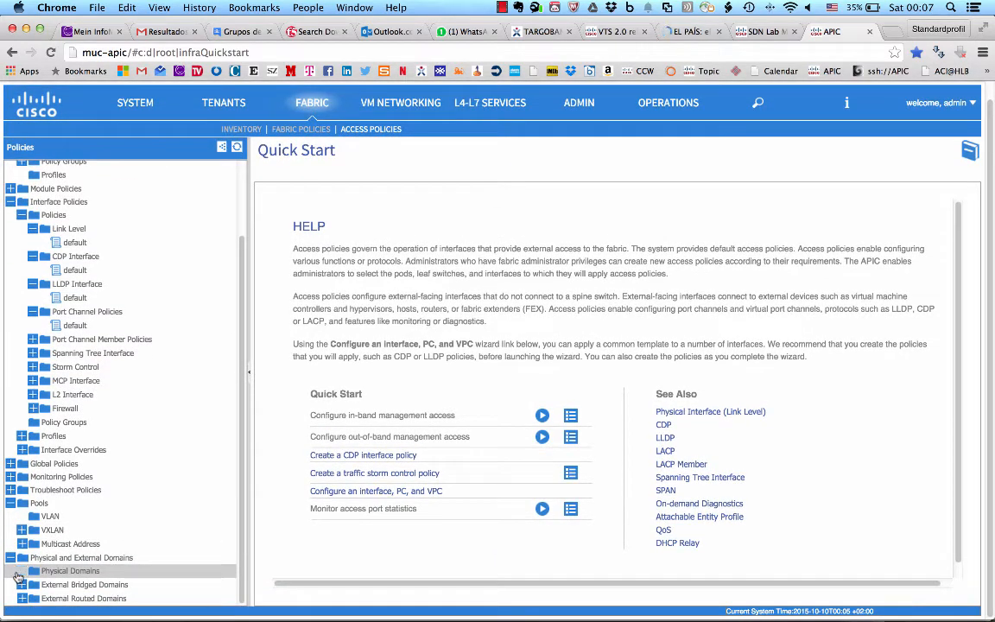
left_click(10, 464)
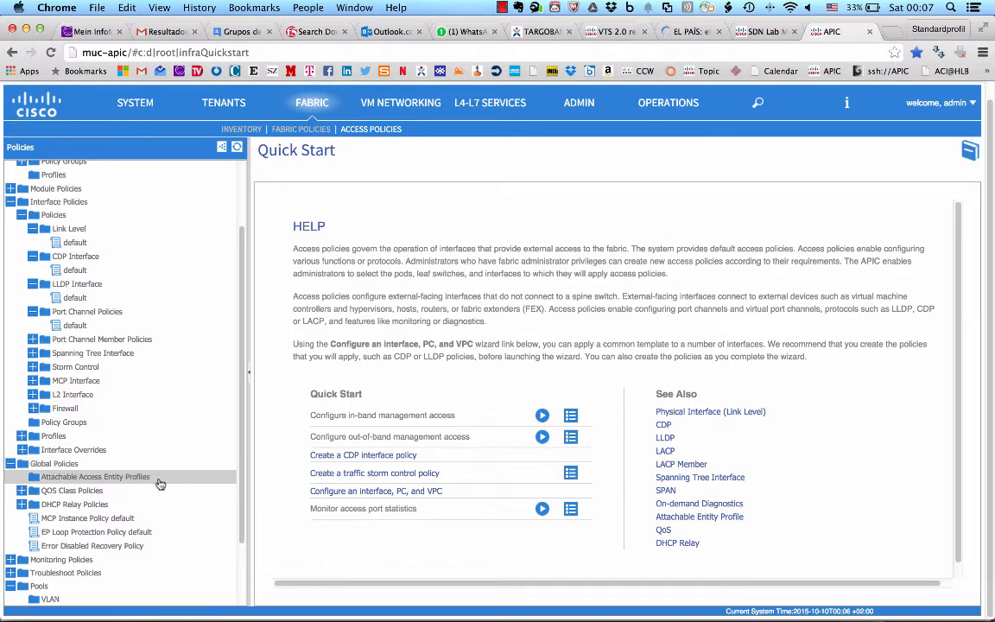
left_click(233, 106)
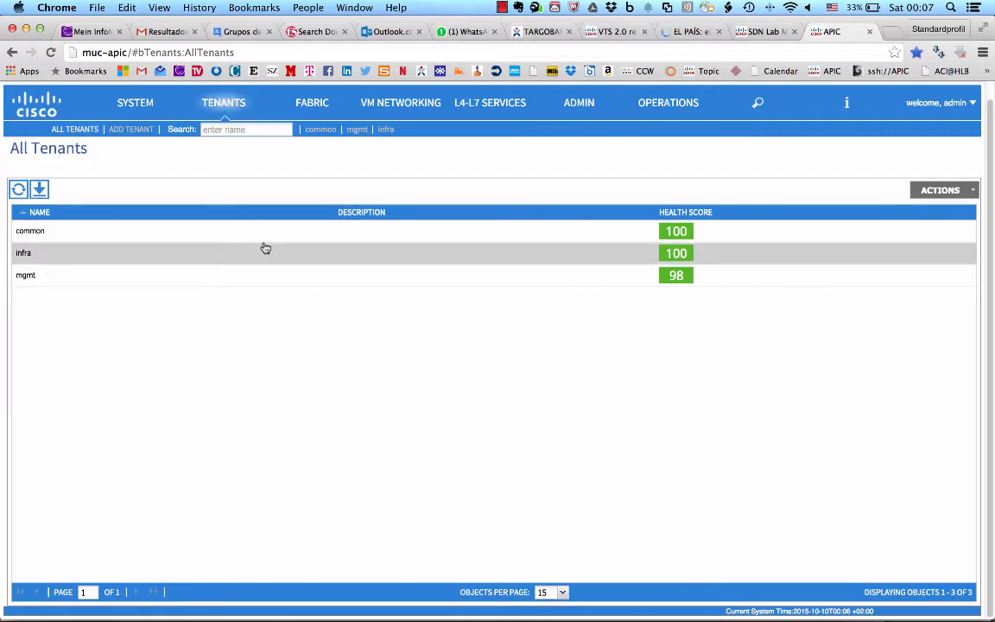
Step: Switch to the VBA-Cable_Plan_v0.5_MUC.xlsm workbook in Excel and review the Step 1 tables of tenants, VRFs, BDs and EPGs
key("super+Tab")
key("super+Tab")
key("super+Tab")
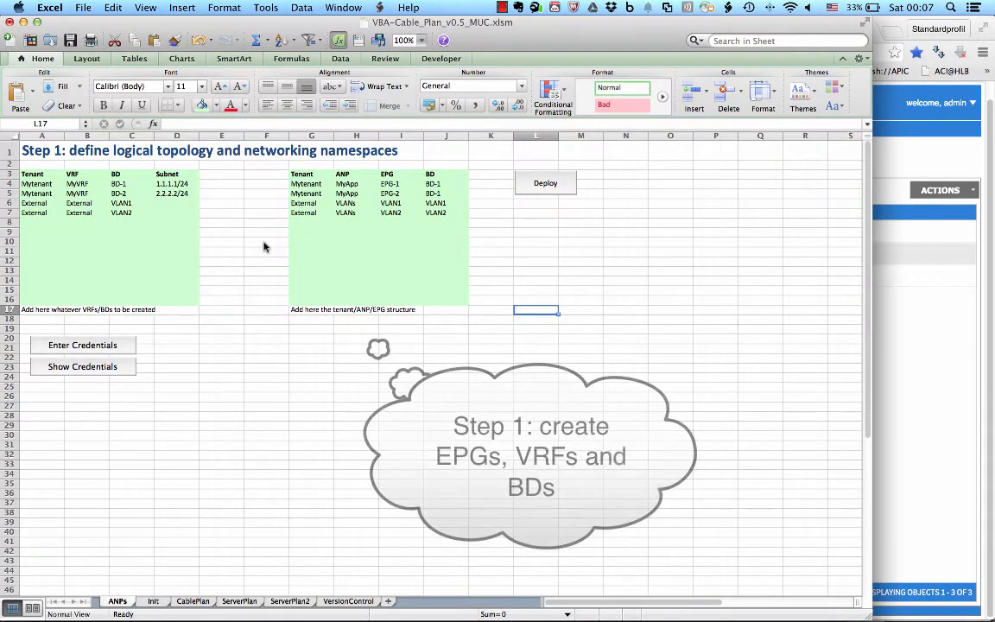
key("Left")
key("Left")
key("Left")
key("Left")
key("Left")
key("Left")
key("Left")
key("Left")
key("Right")
key("Right")
key("Right")
key("Right")
key("Right")
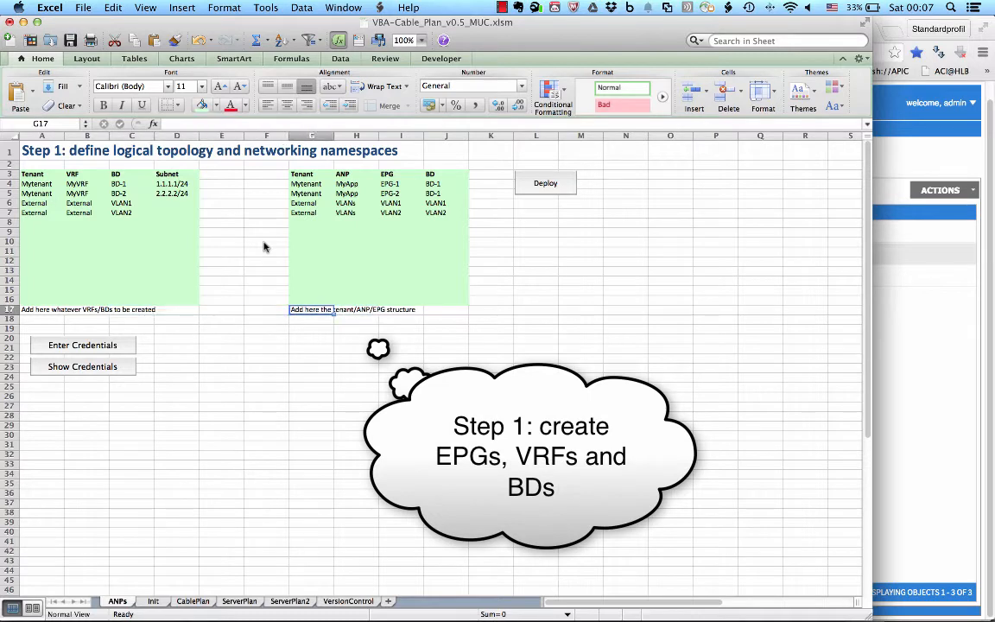
left_click(47, 152)
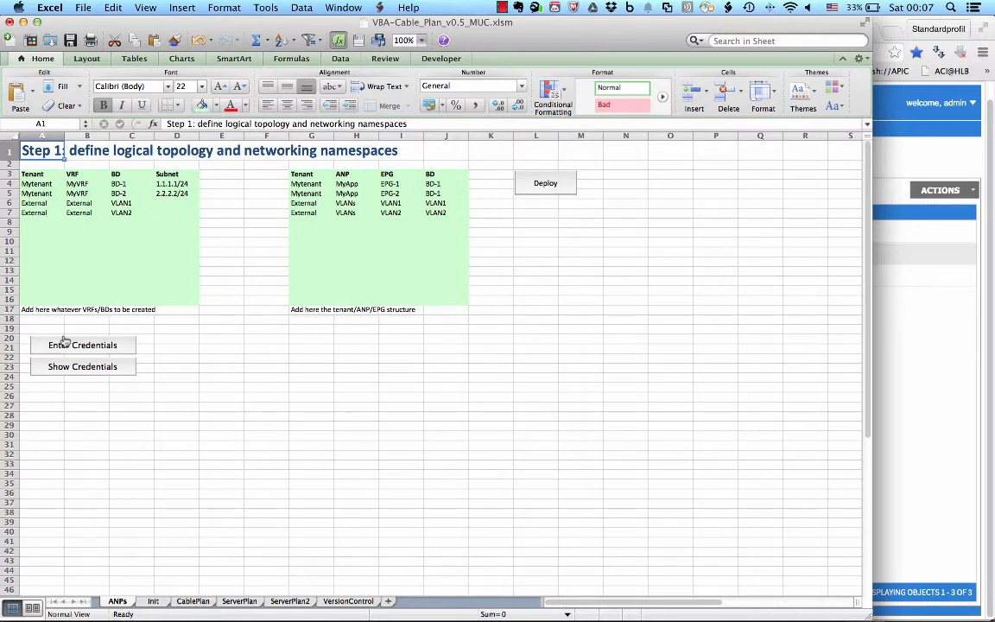
left_click(95, 345)
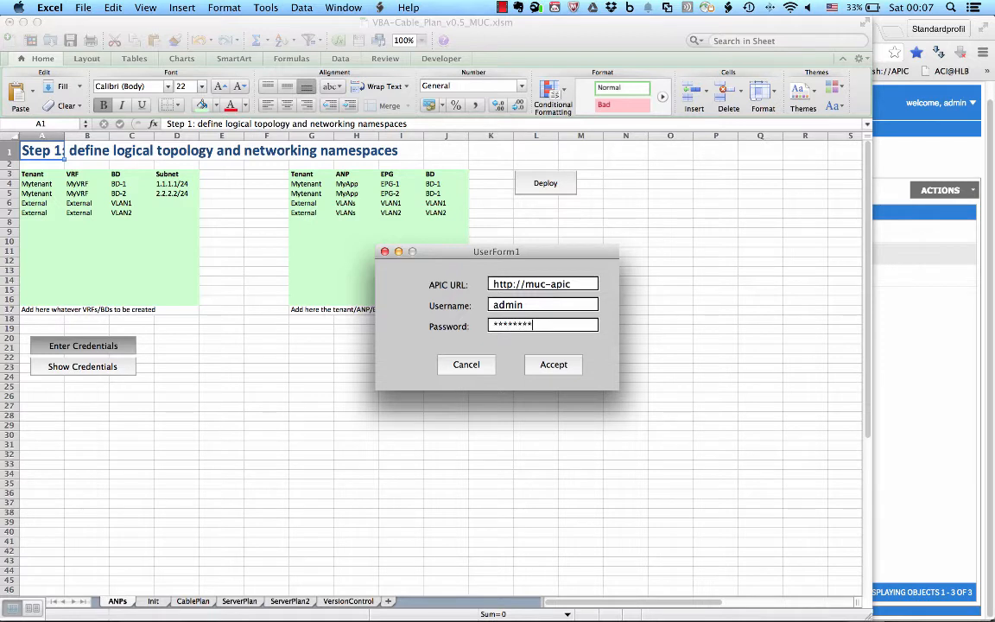
key("Return")
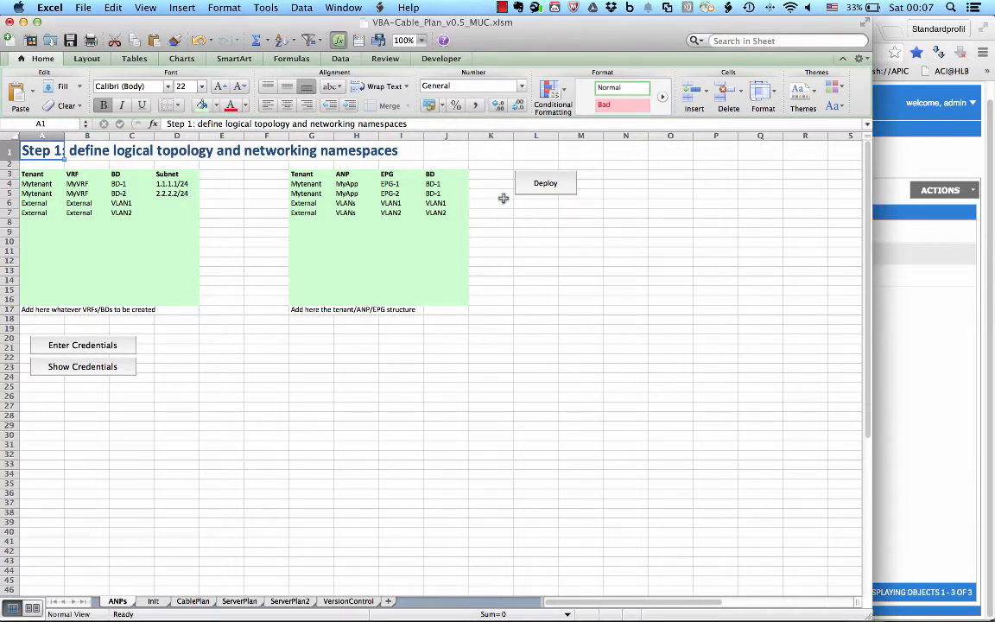
Step: Deploy the ANP defined in the Step 1 tables to ACI and dismiss the completion message
left_click(555, 198)
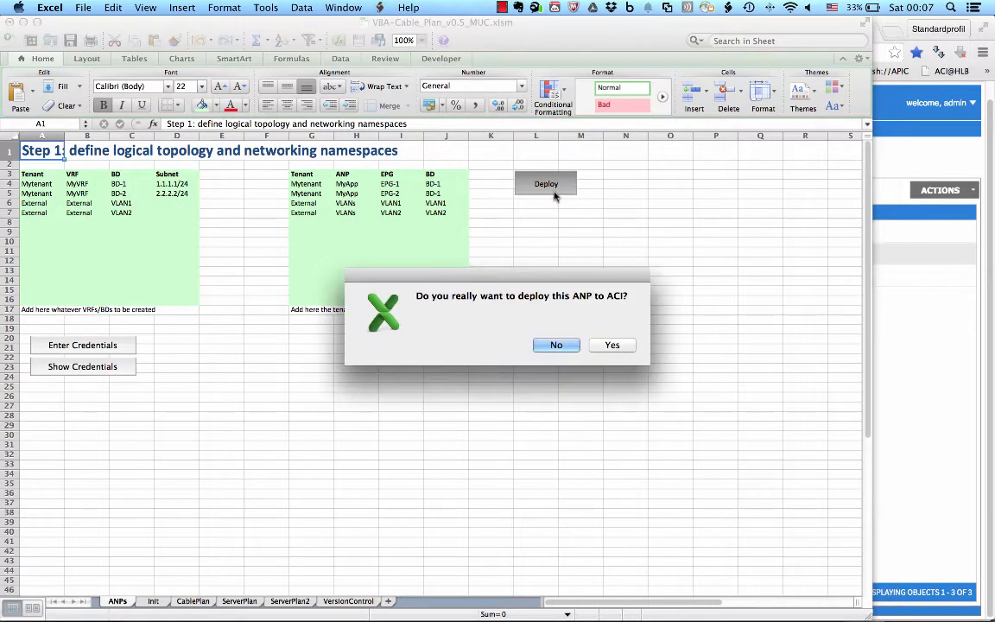
left_click(615, 346)
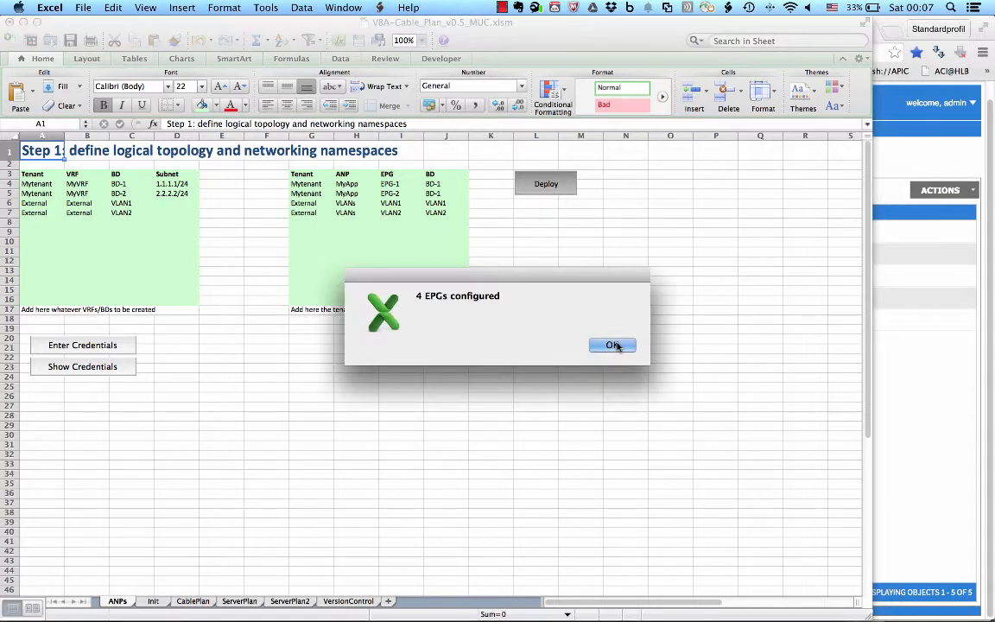
left_click(617, 345)
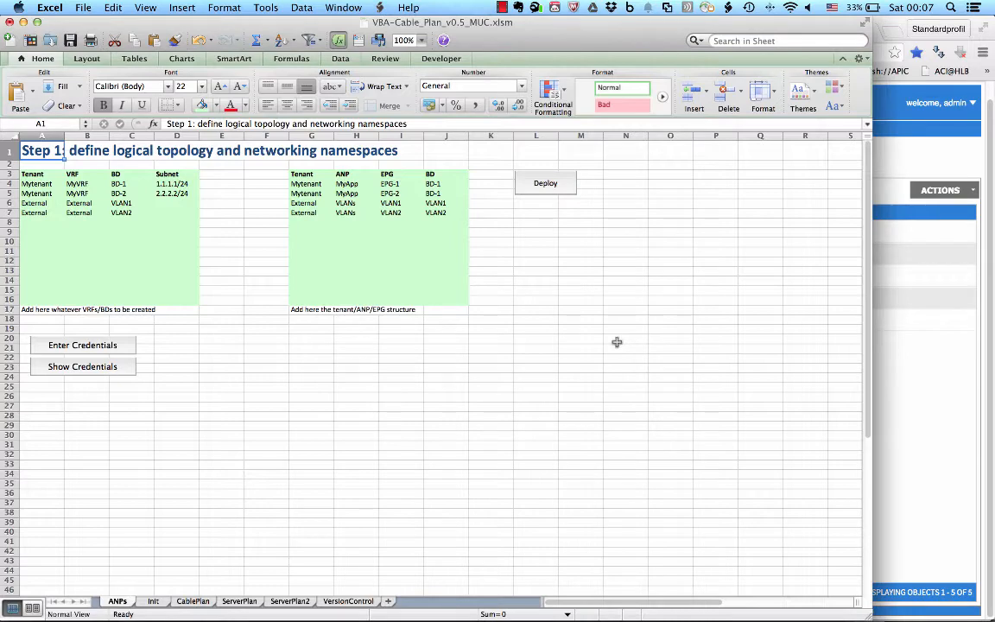
Step: Switch back to the APIC page in Chrome and examine the application EPGs under the VLANs profile of tenant External
key("super+Tab")
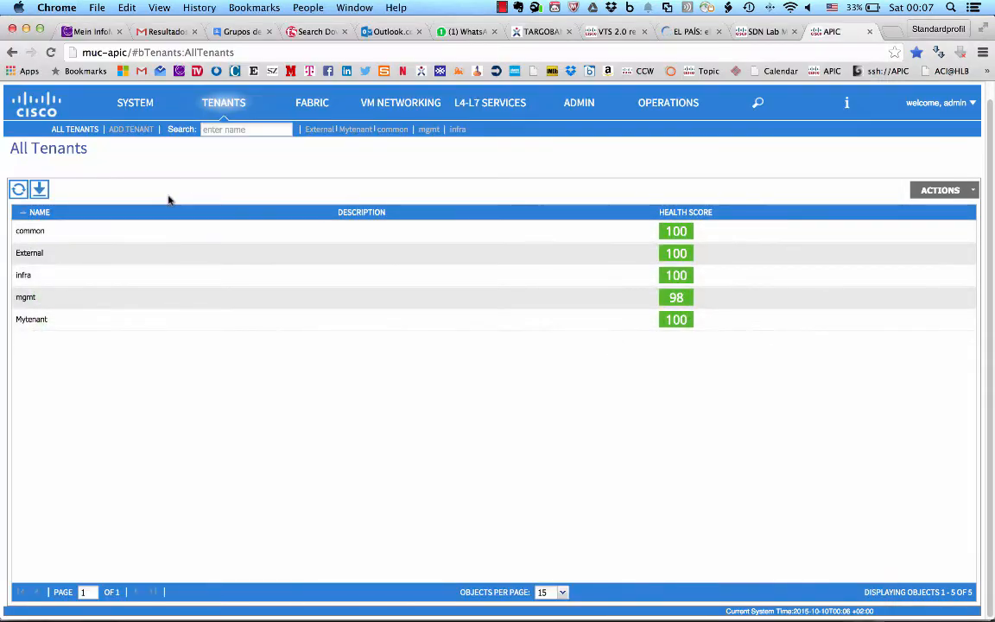
double_click(89, 253)
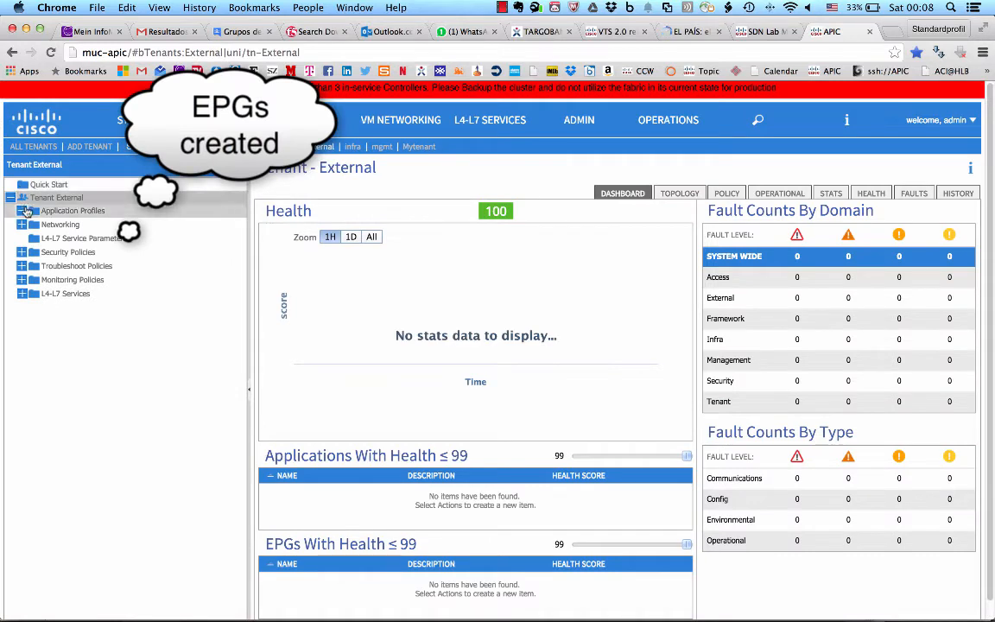
left_click(24, 211)
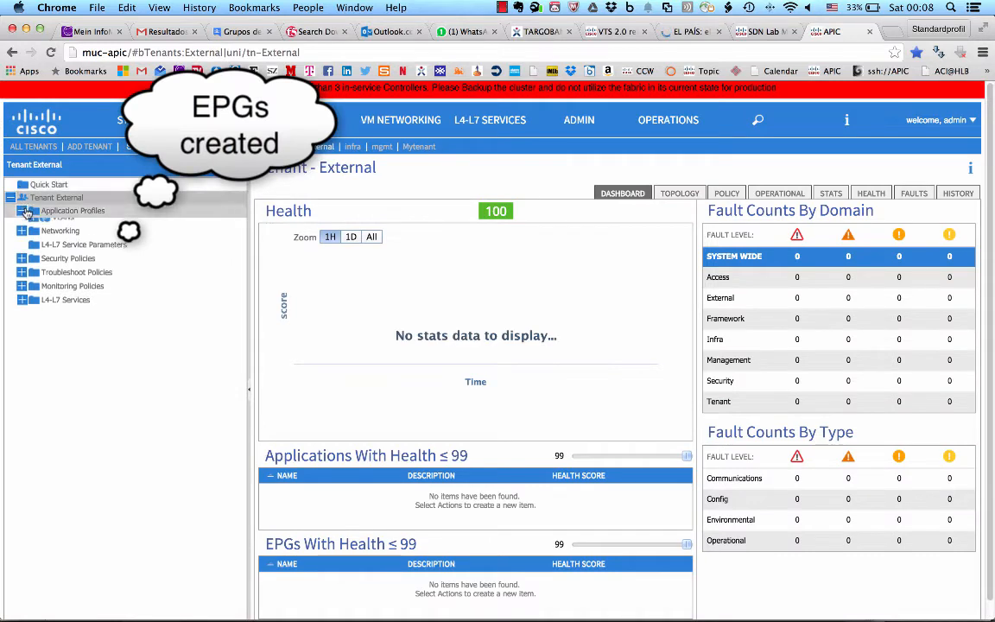
left_click(32, 224)
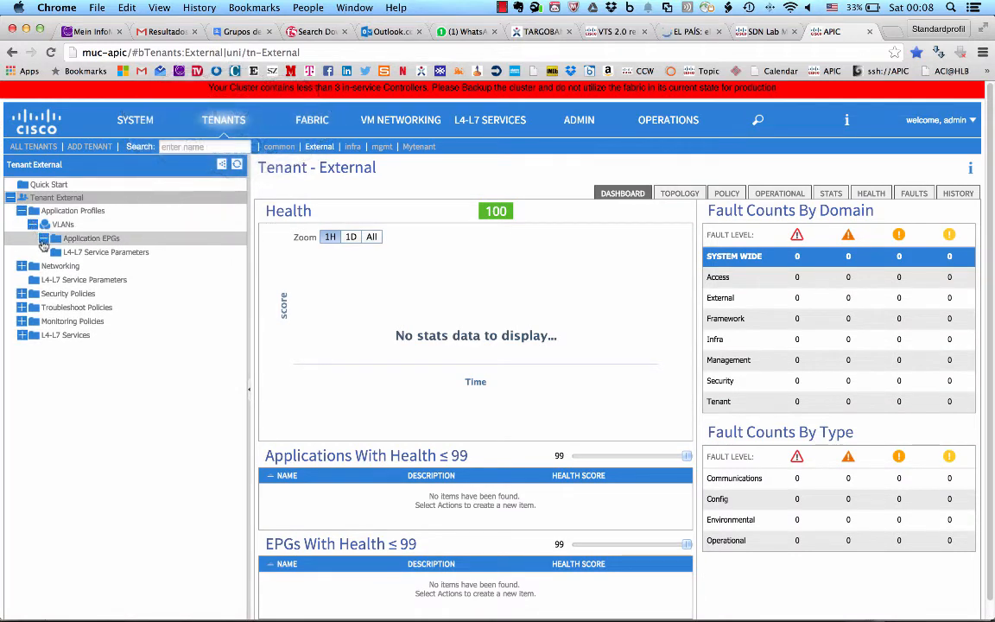
left_click(42, 239)
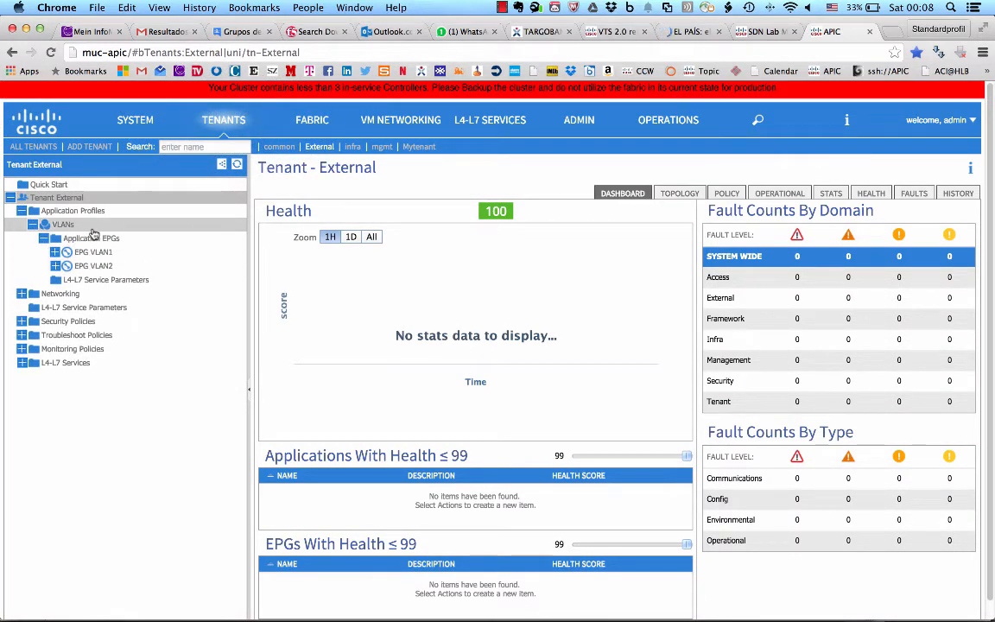
Step: Open tenant Mytenant from the list of all tenants and view the topology of its MyApp application profile
left_click(34, 147)
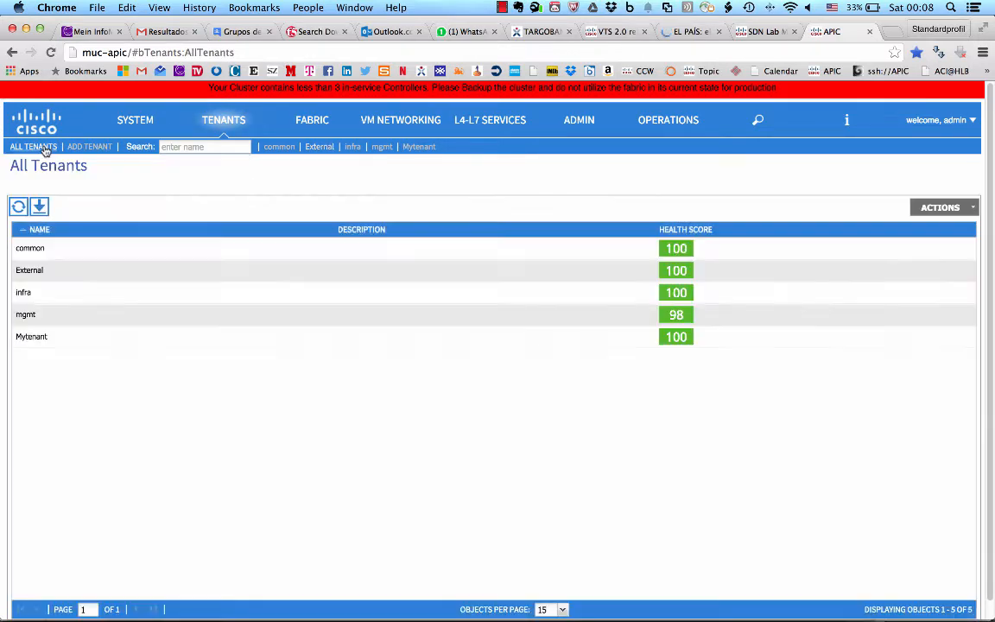
double_click(40, 338)
left_click(11, 199)
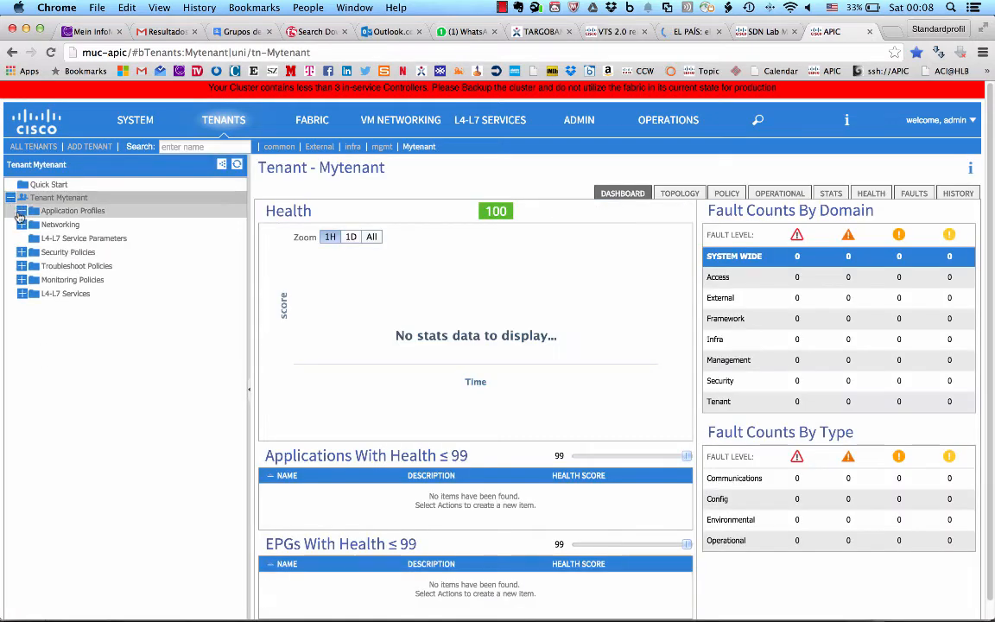
left_click(22, 211)
left_click(60, 225)
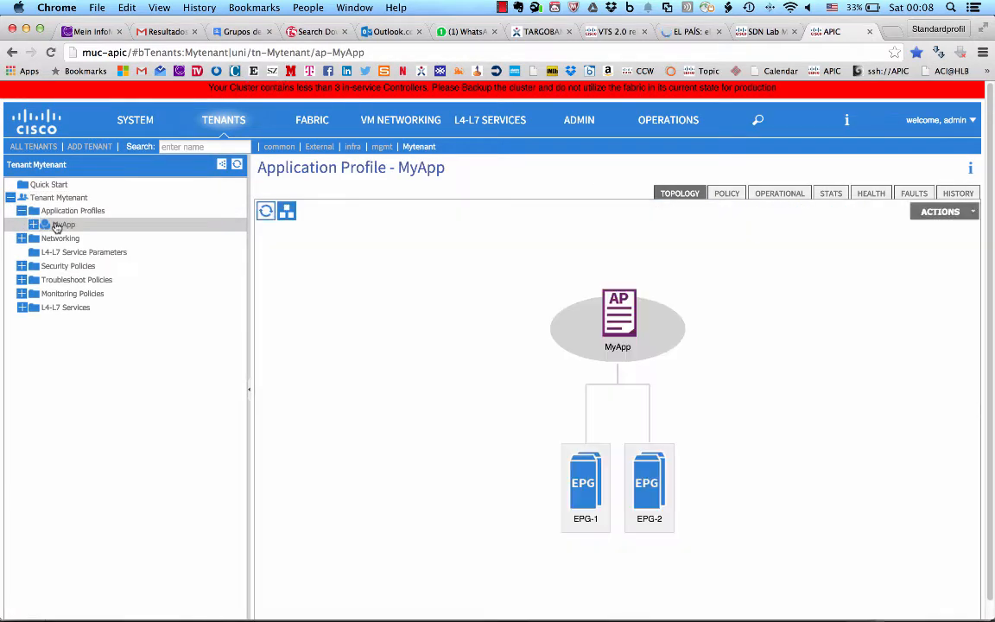
Step: Examine Mytenant's networking topology and the subnets configured under bridge domains BD-2 and BD-1
left_click(61, 240)
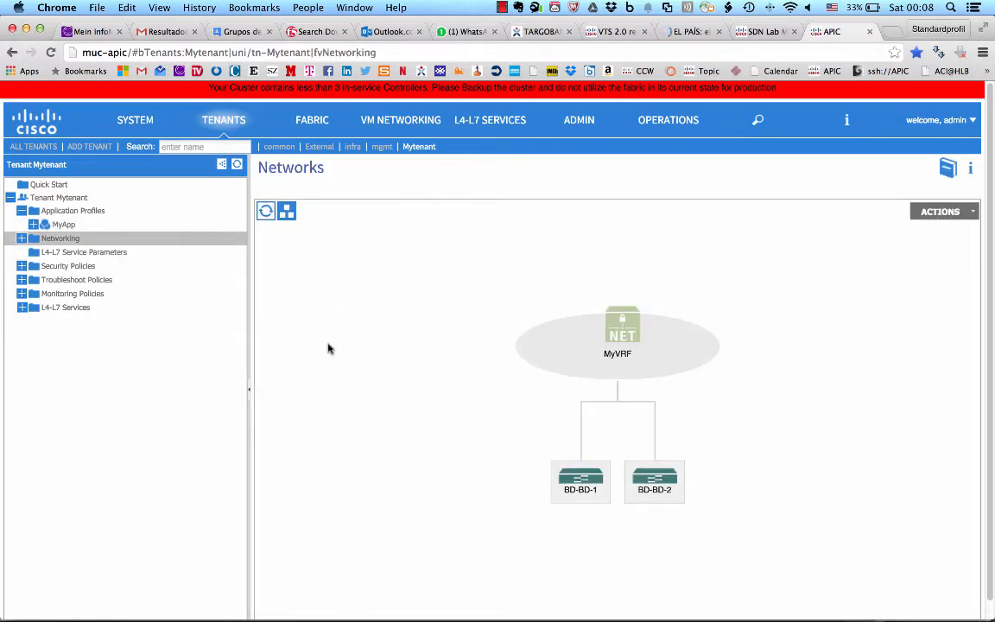
left_click(22, 238)
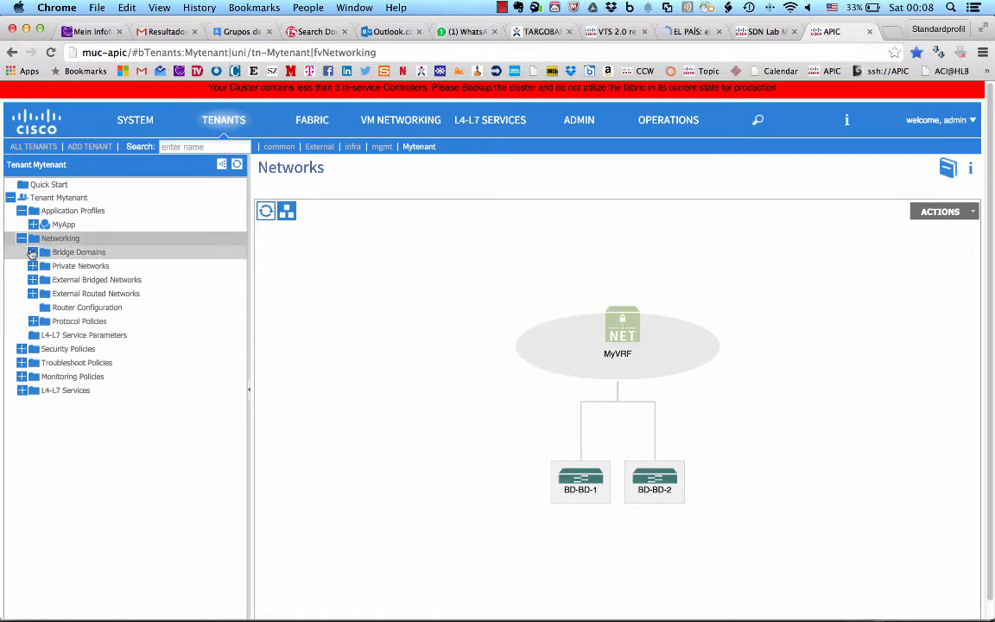
left_click(33, 253)
left_click(45, 280)
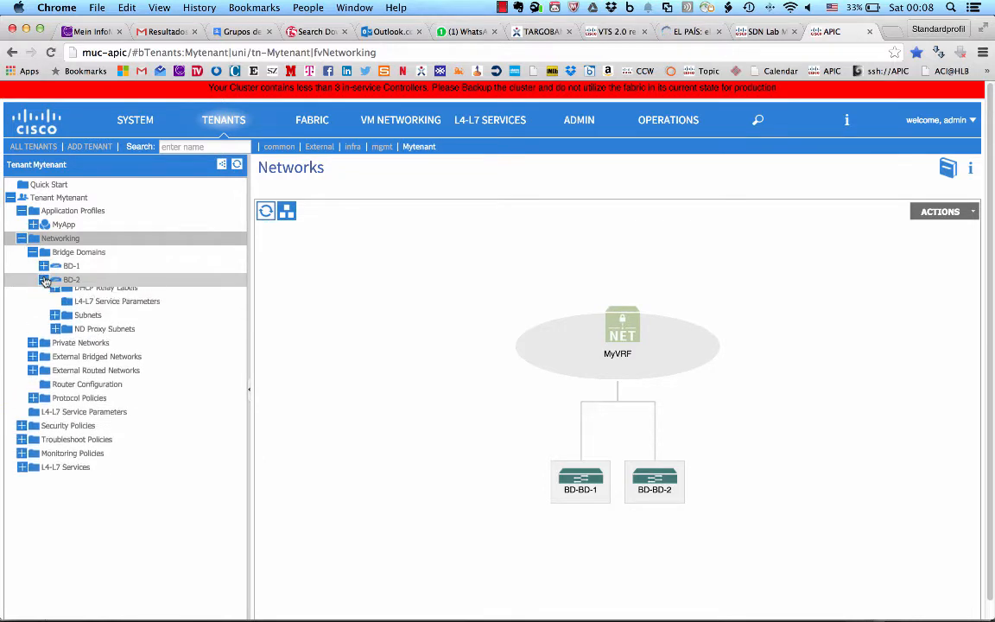
left_click(54, 320)
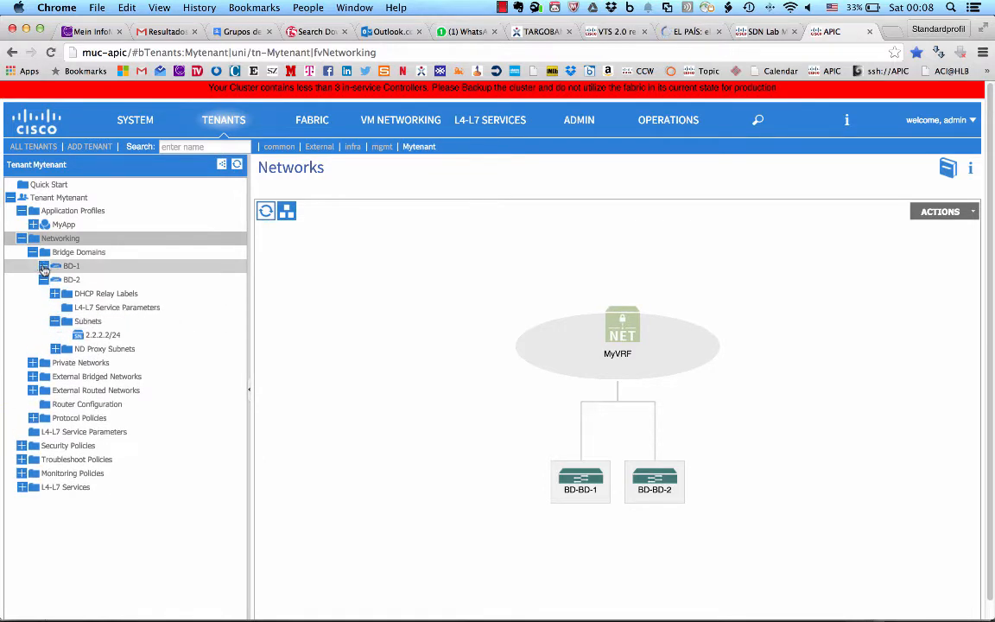
left_click(44, 266)
left_click(54, 307)
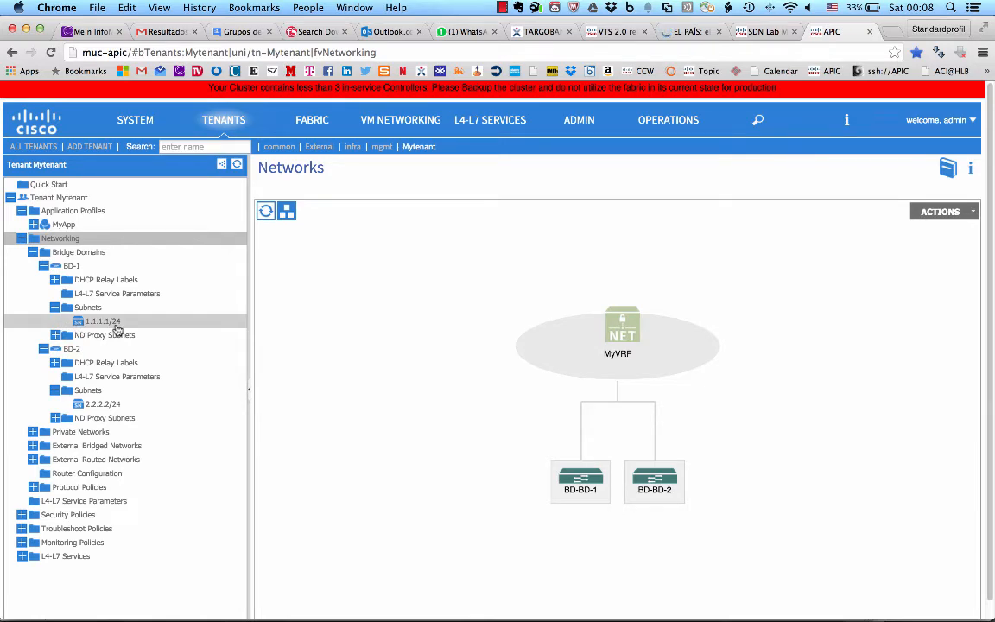
Step: Switch back to the Excel workbook and review the interface policies and policy groups on the Init sheet
key("super+Tab")
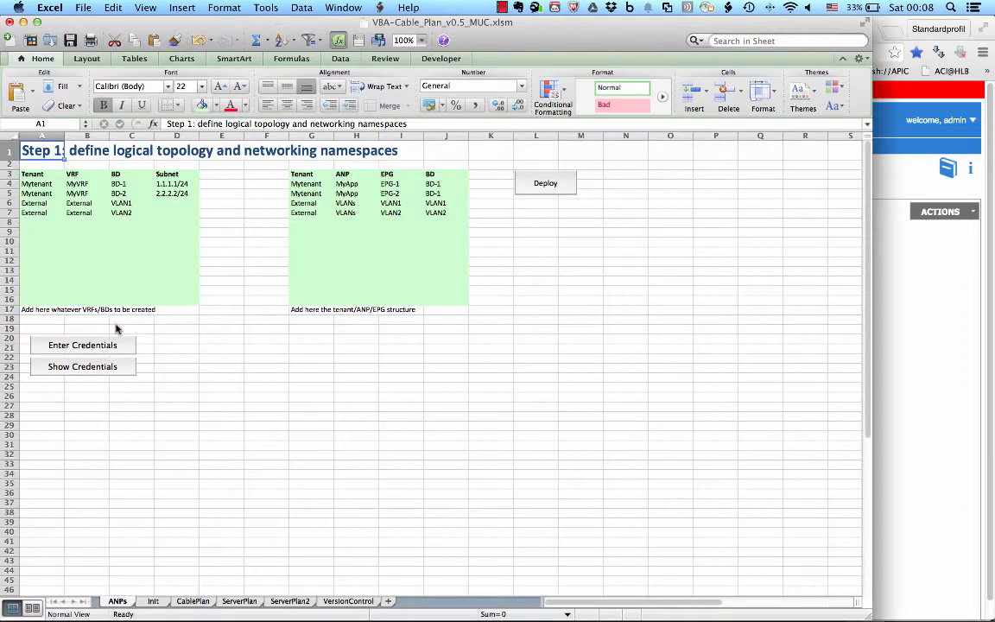
left_click(153, 601)
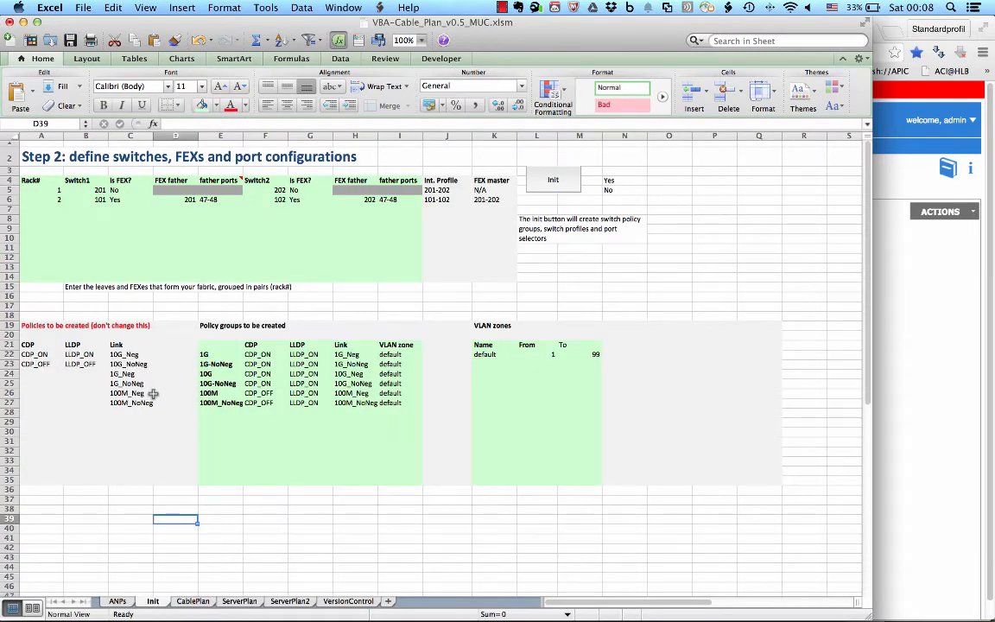
key("Up")
key("Up")
key("Up")
key("Up")
key("Up")
key("Up")
key("Up")
key("Up")
key("Up")
key("Up")
key("Up")
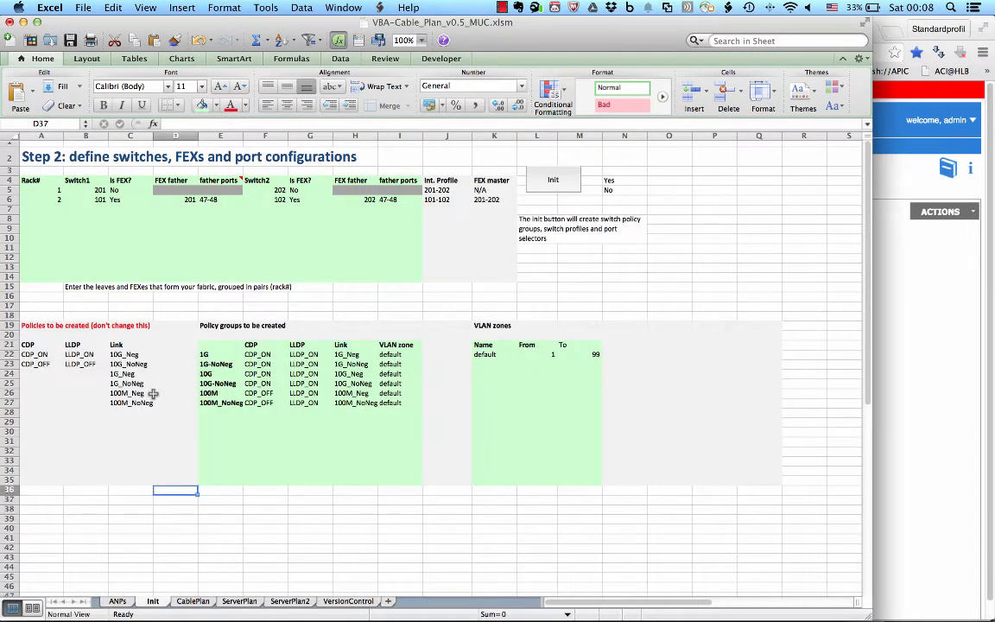
key("Right")
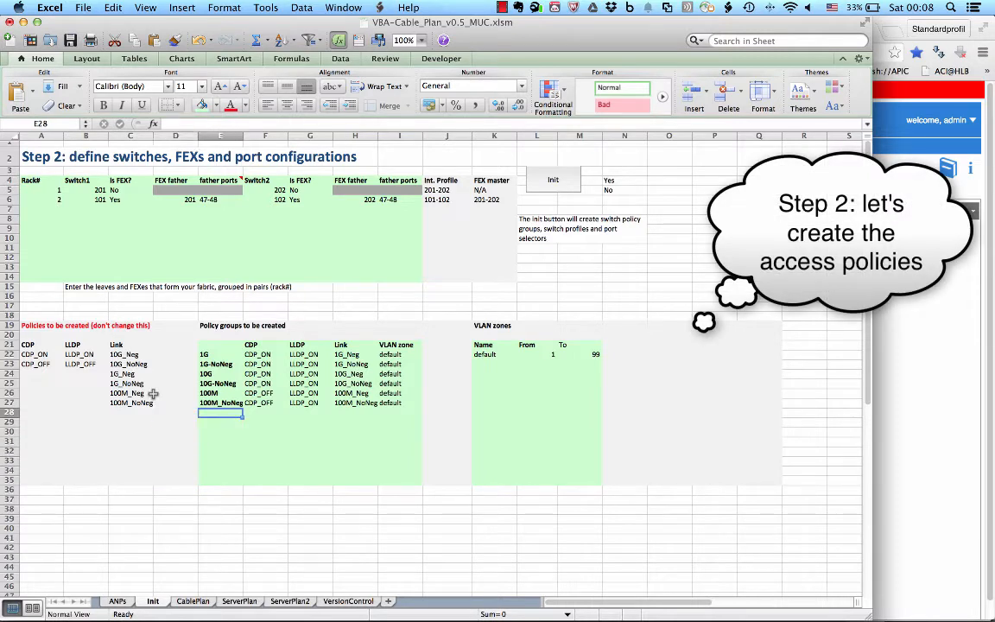
key("Left")
key("Left")
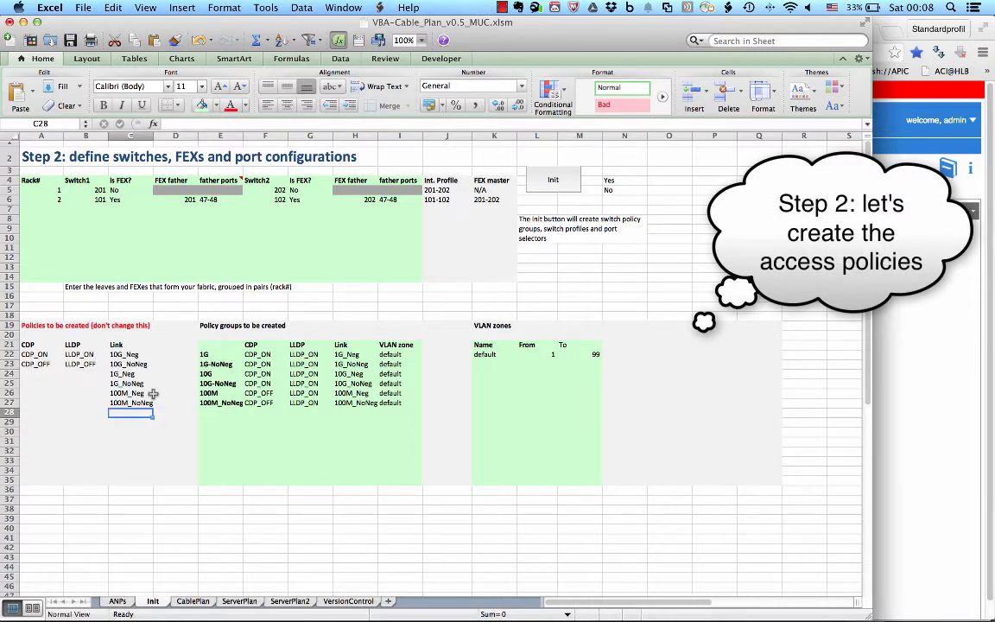
left_click(215, 354)
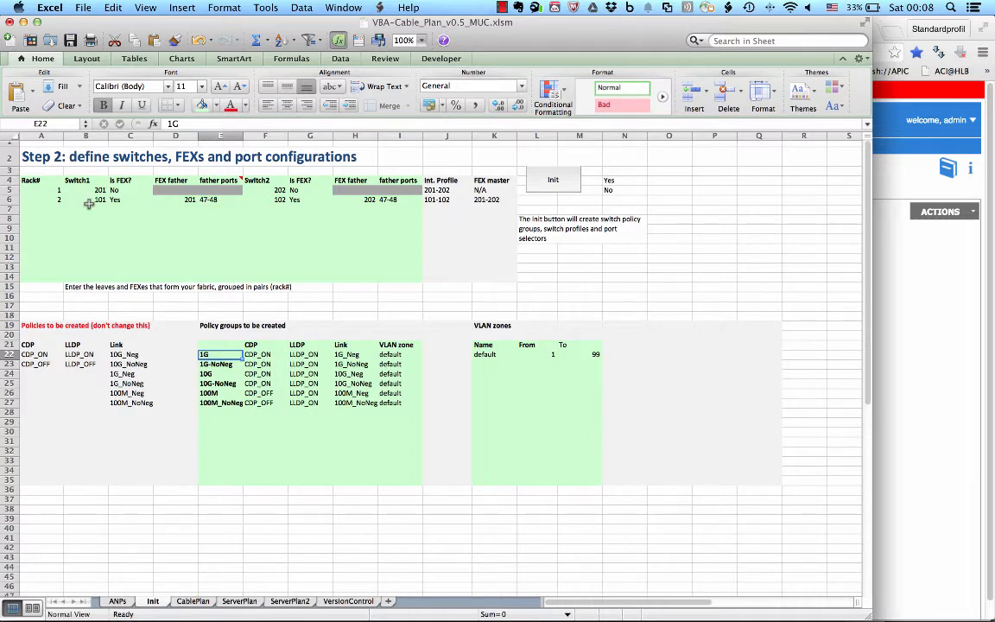
Step: Review the rack 1 and rack 2 definitions of leaf switches and FEXes in the Init sheet's switch table
left_click(38, 189)
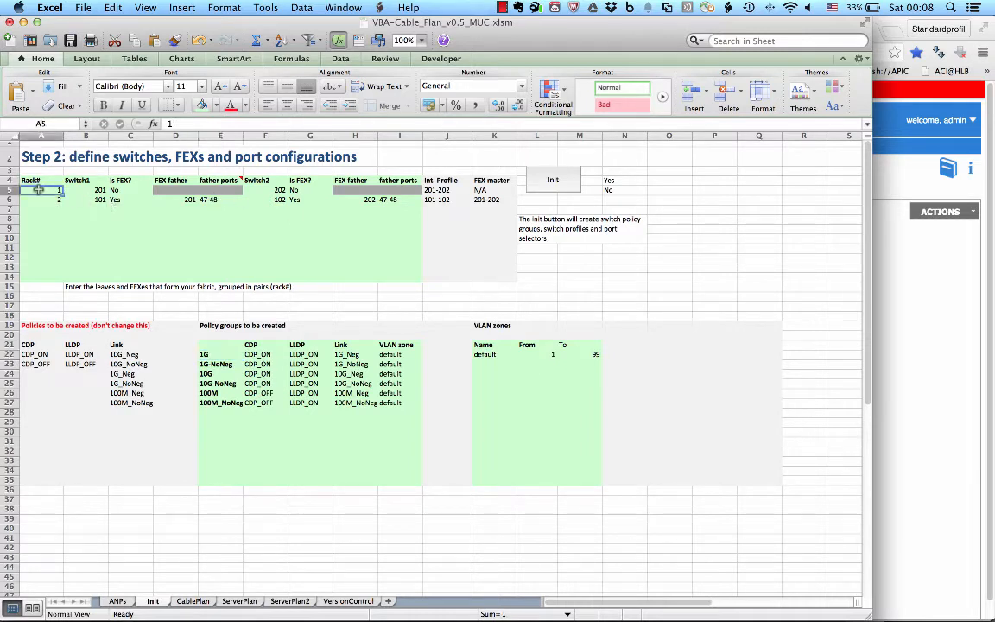
key("Tab")
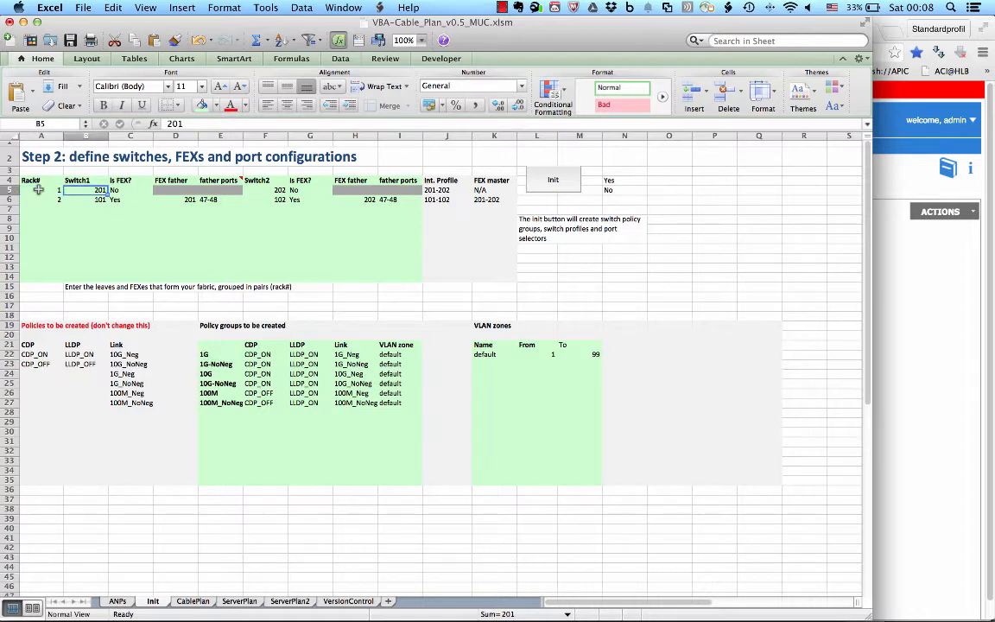
left_click(38, 189)
key("shift+Right")
key("shift+Right")
key("shift+Right")
key("shift+Right")
key("shift+Right")
key("shift+Right")
key("shift+Right")
key("shift+Right")
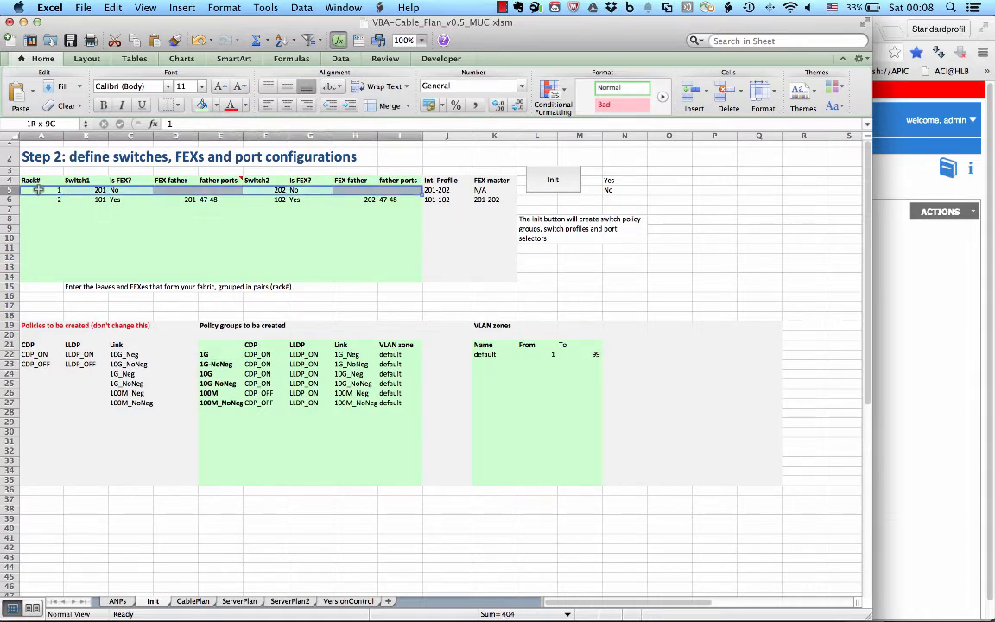
key("Down")
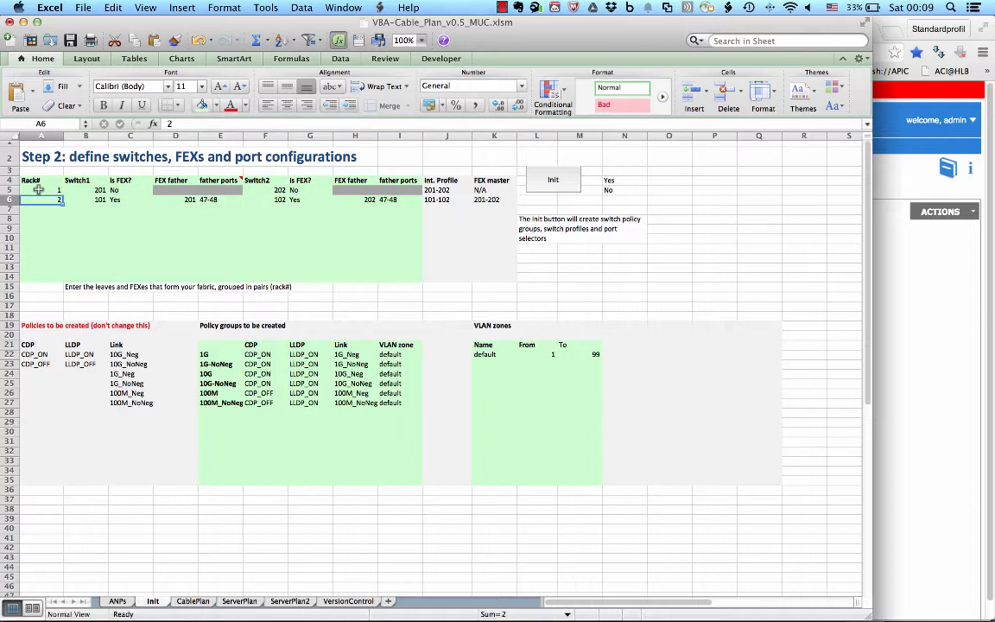
key("shift+Right")
key("shift+Right")
key("shift+Right")
key("shift+Right")
key("shift+Right")
key("shift+Right")
key("shift+Right")
key("shift+Right")
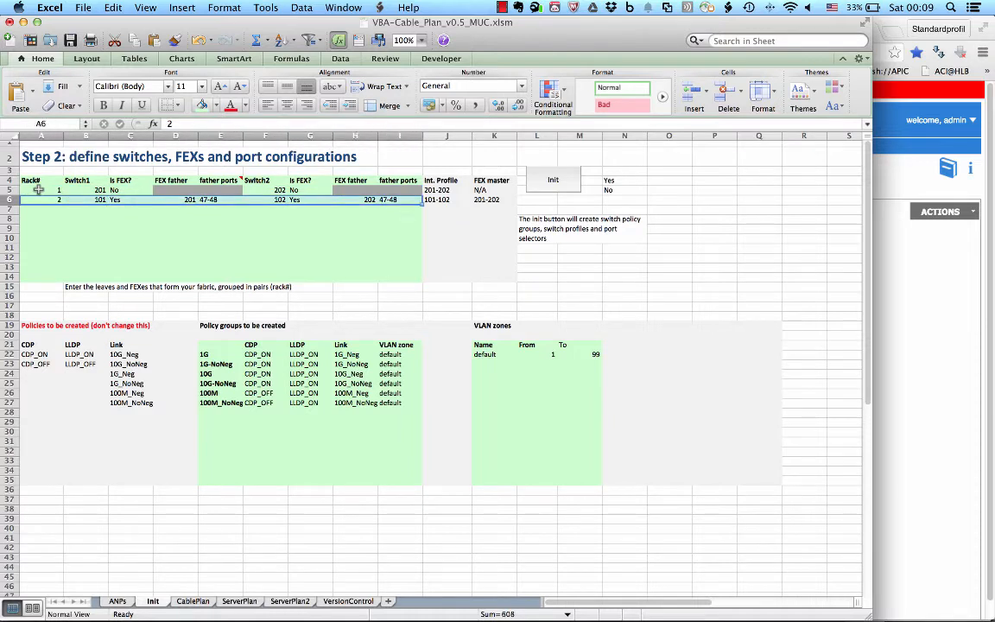
key("Right")
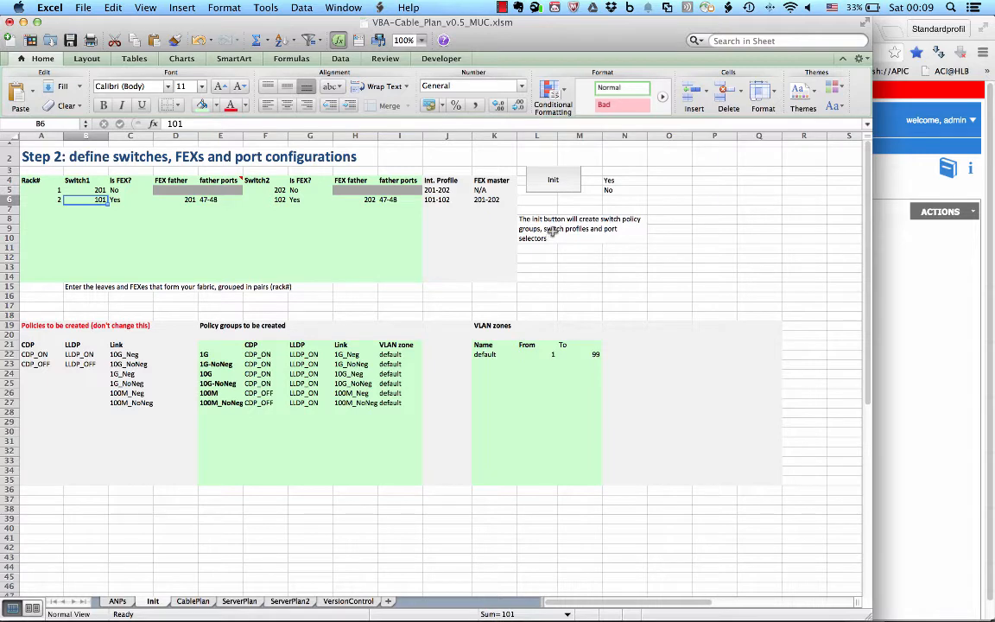
Step: Run the Init macro to create the switch policy groups, switch profiles and port selectors for both racks
left_click(567, 185)
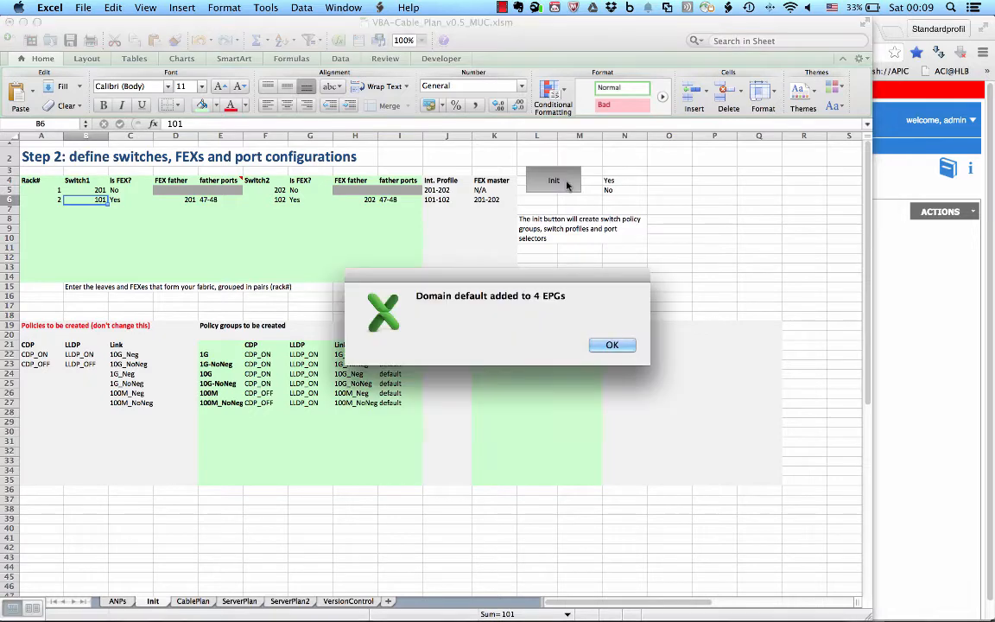
left_click(612, 347)
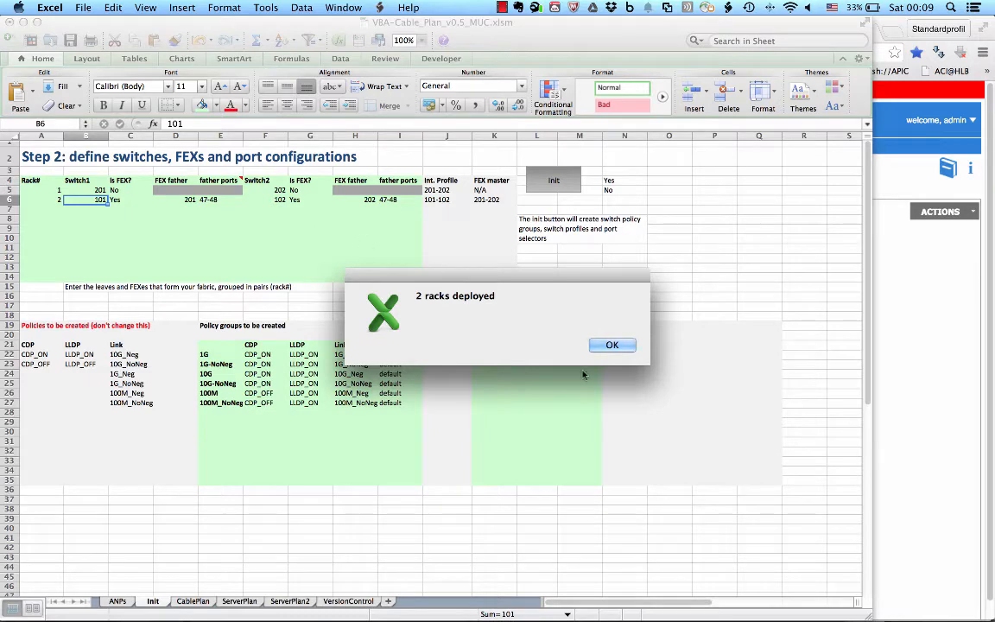
left_click(611, 344)
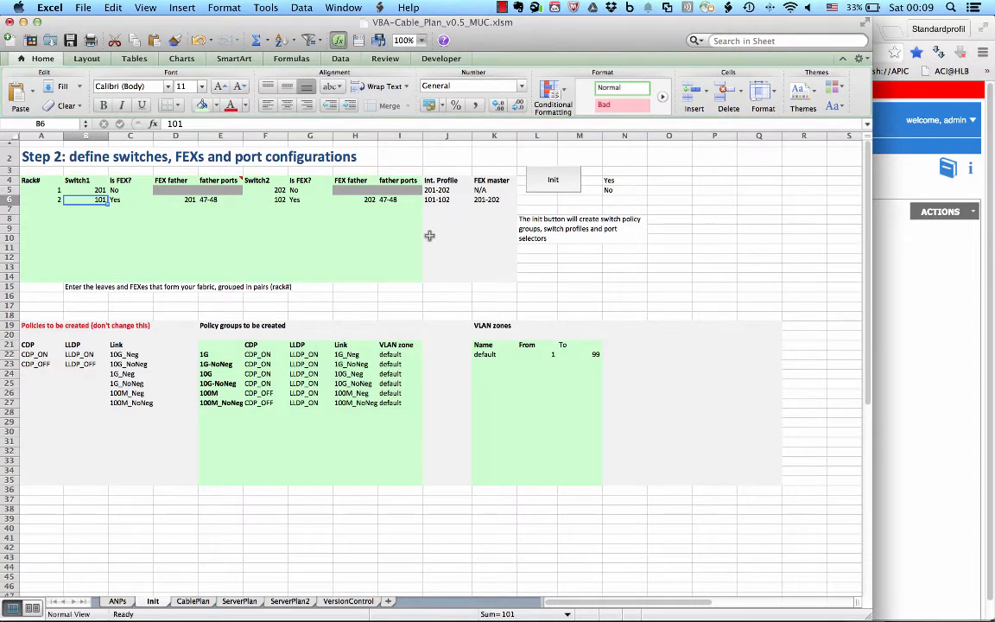
Step: Switch back to the APIC page in Chrome and examine the domains of EPG-2 in Mytenant's MyApp profile
key("super+Tab")
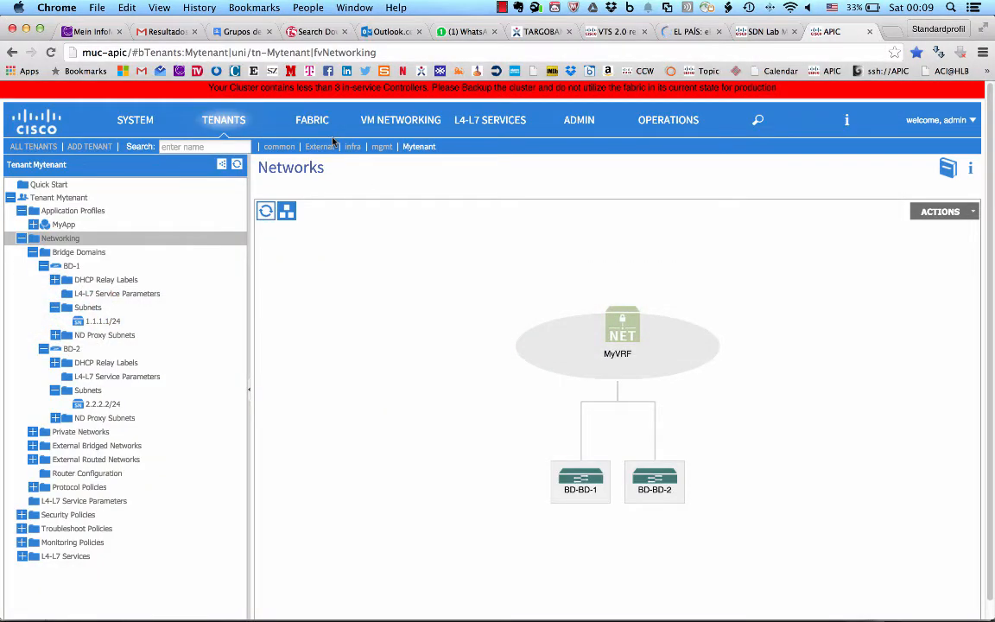
left_click(33, 224)
left_click(44, 238)
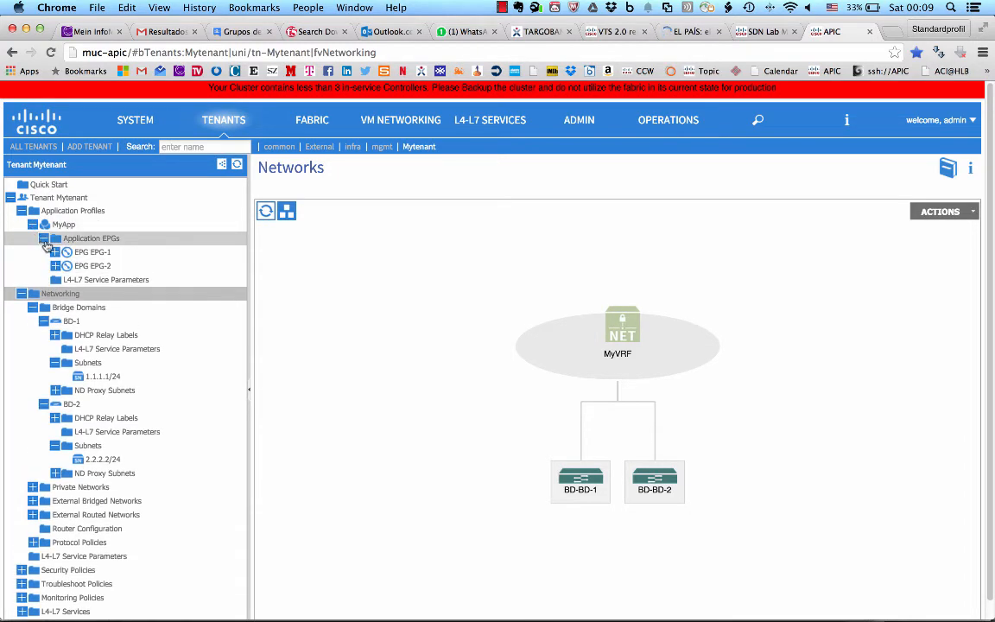
left_click(55, 265)
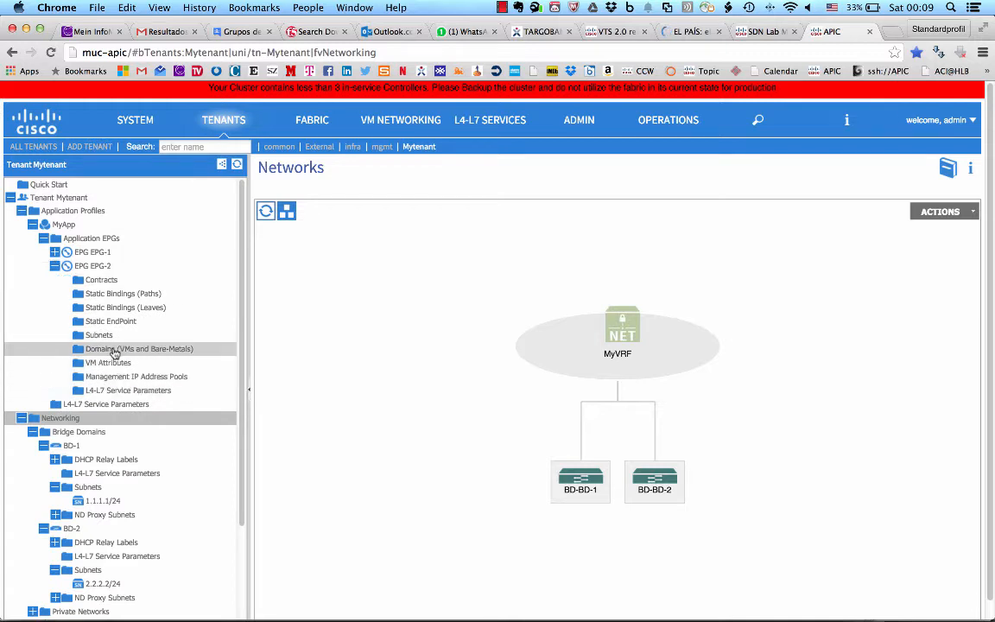
left_click(114, 350)
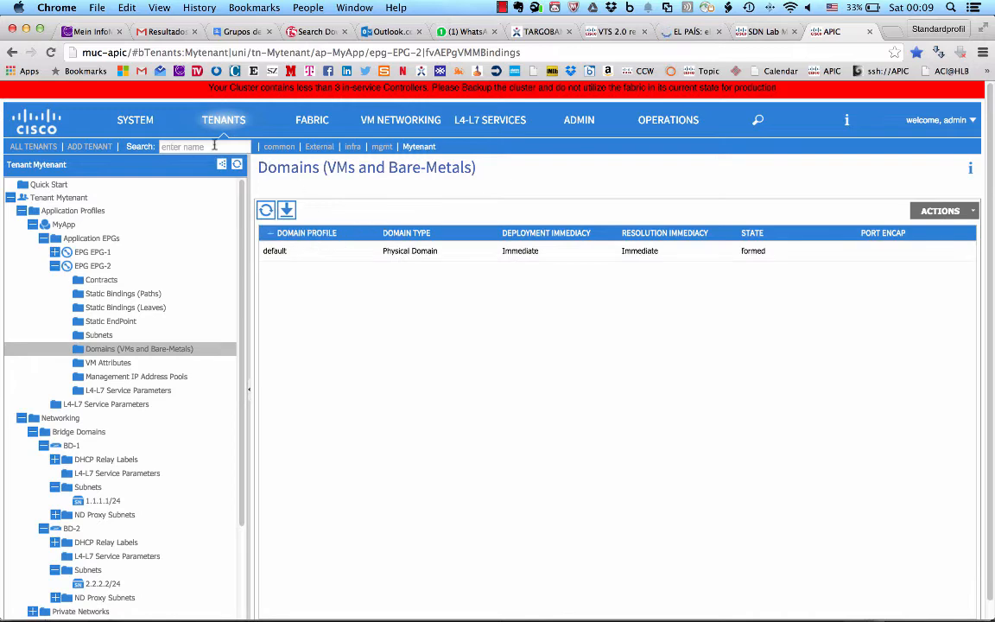
Step: Examine switch profile 201-202 and the default virtual port channel policy in the fabric's access policies
left_click(315, 124)
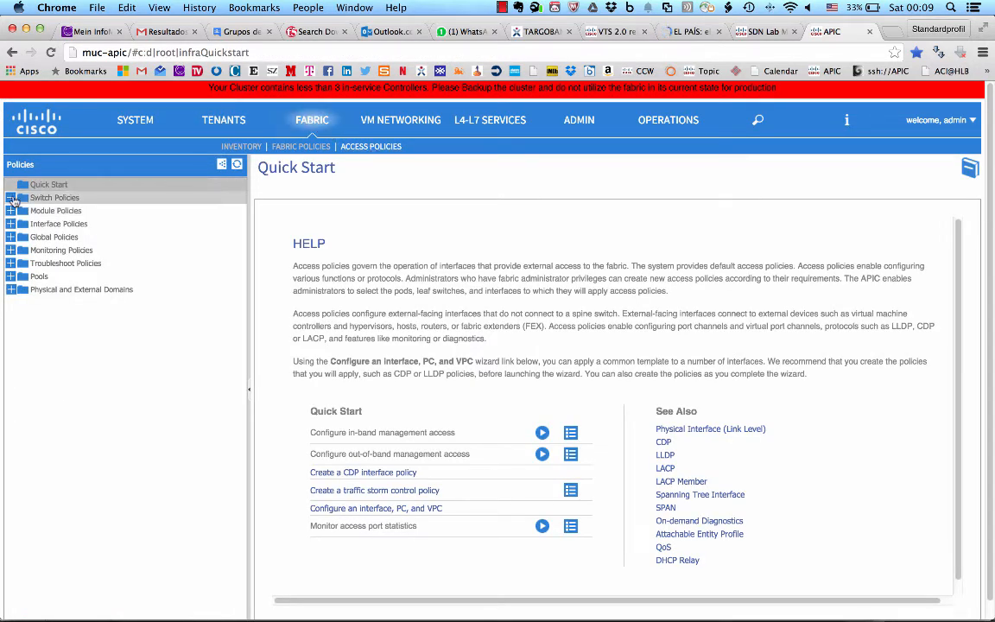
left_click(11, 197)
left_click(21, 211)
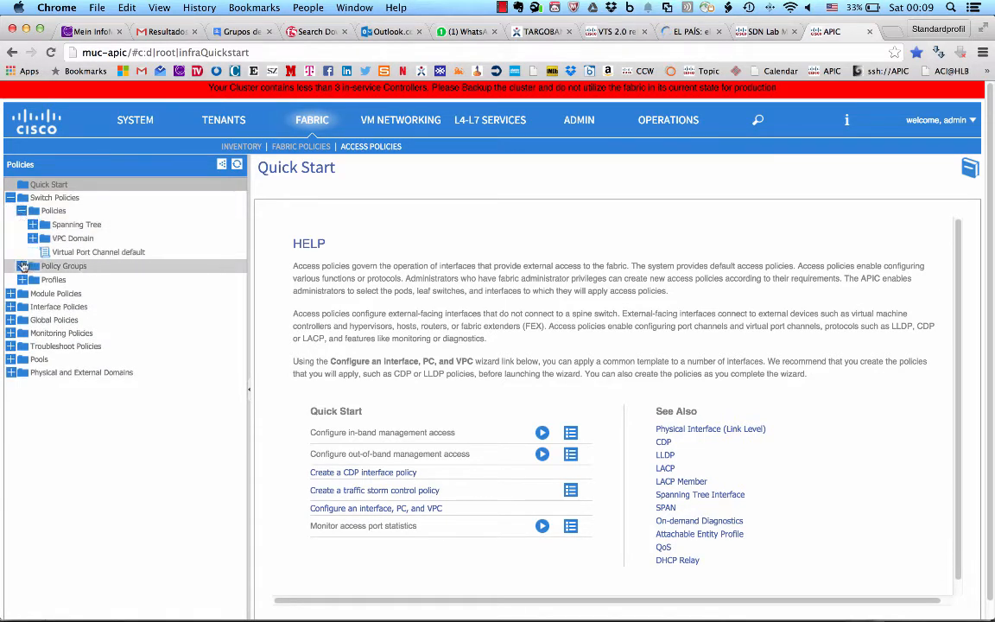
left_click(21, 266)
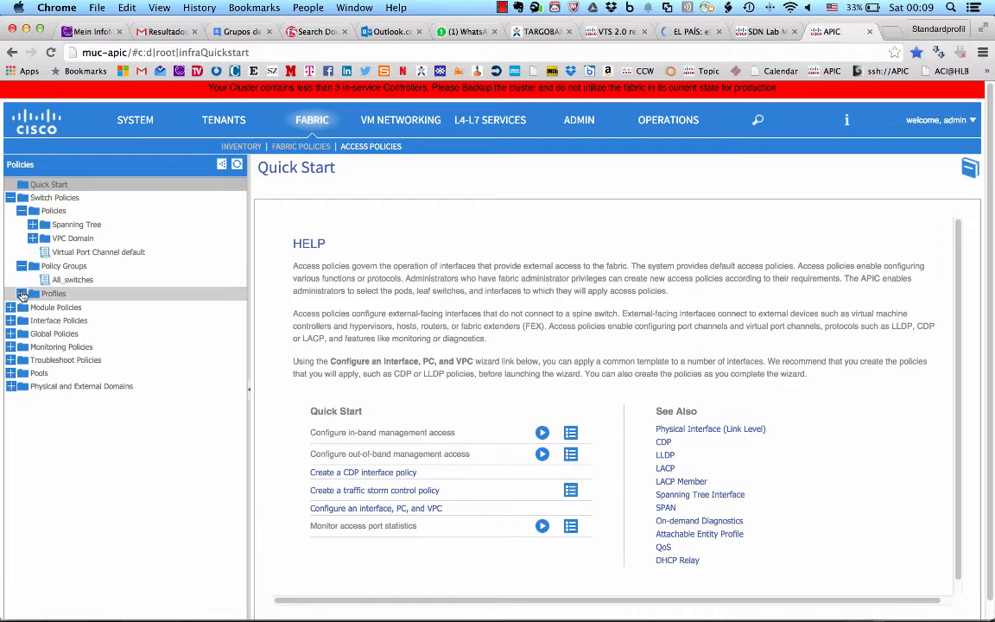
left_click(21, 293)
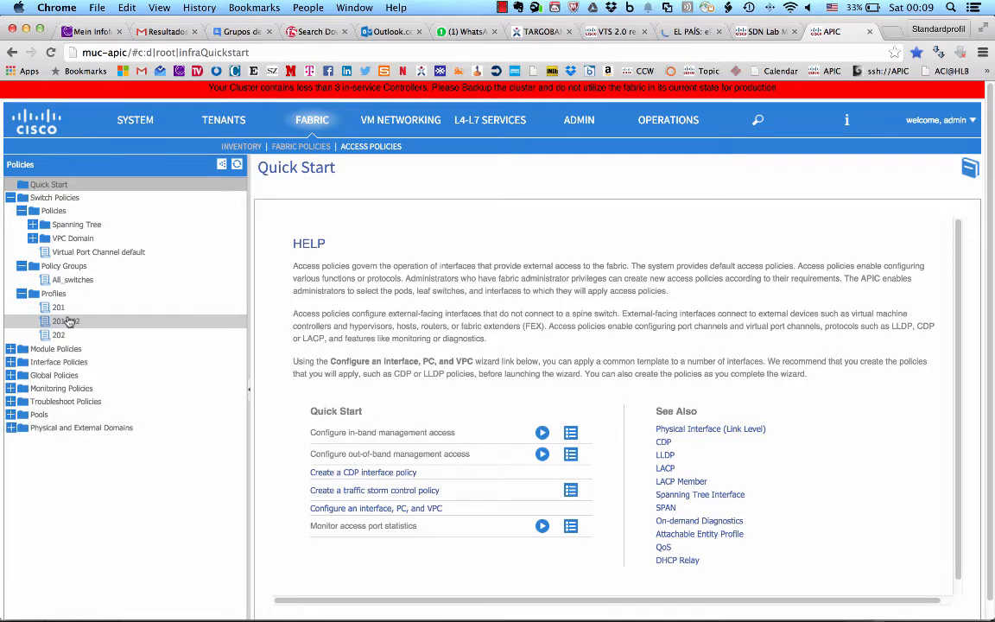
left_click(68, 321)
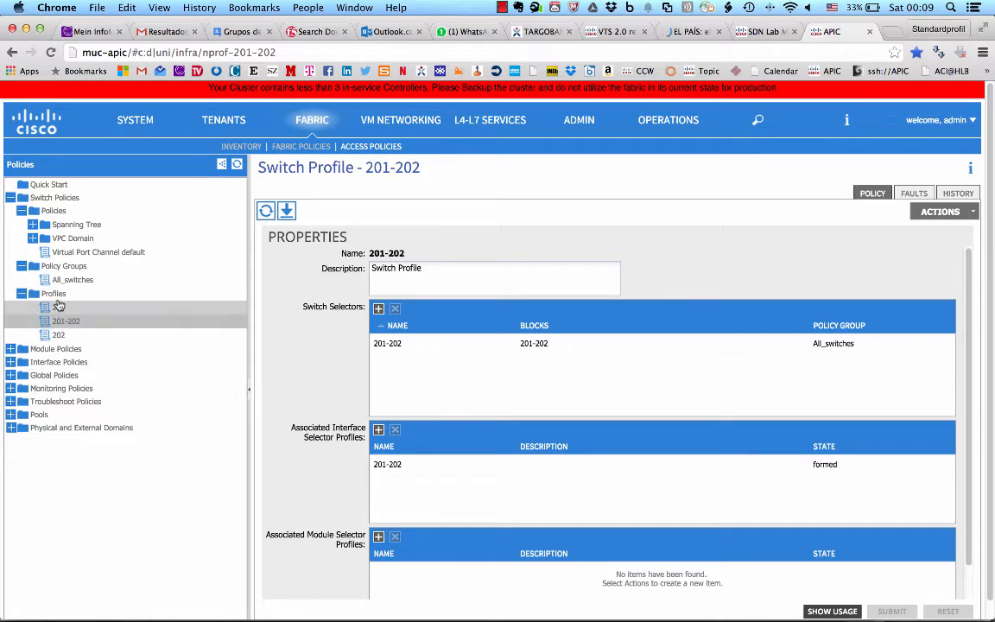
left_click(58, 254)
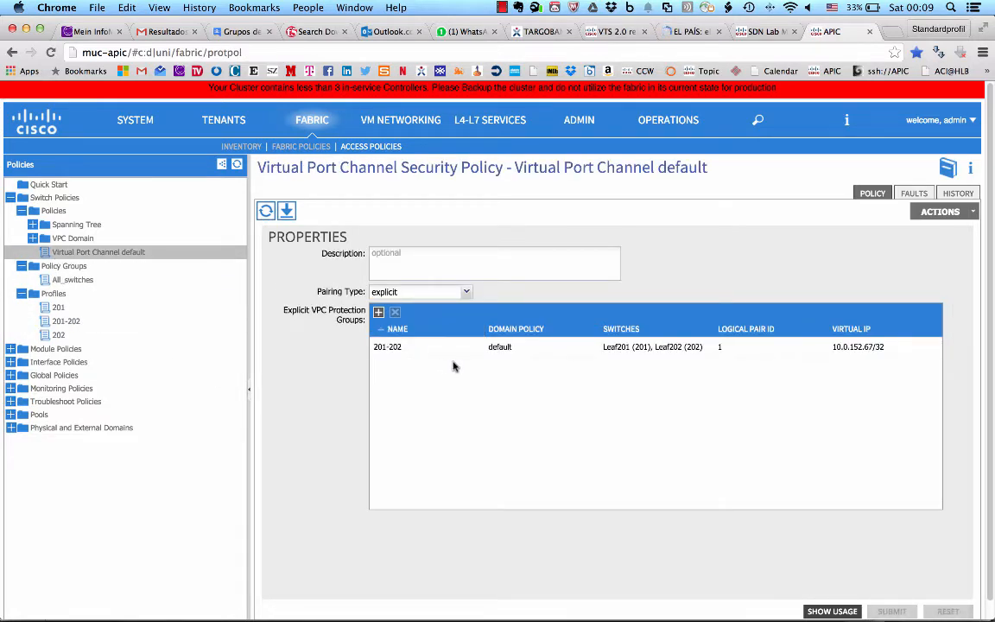
scroll(60, 333, "down", 1)
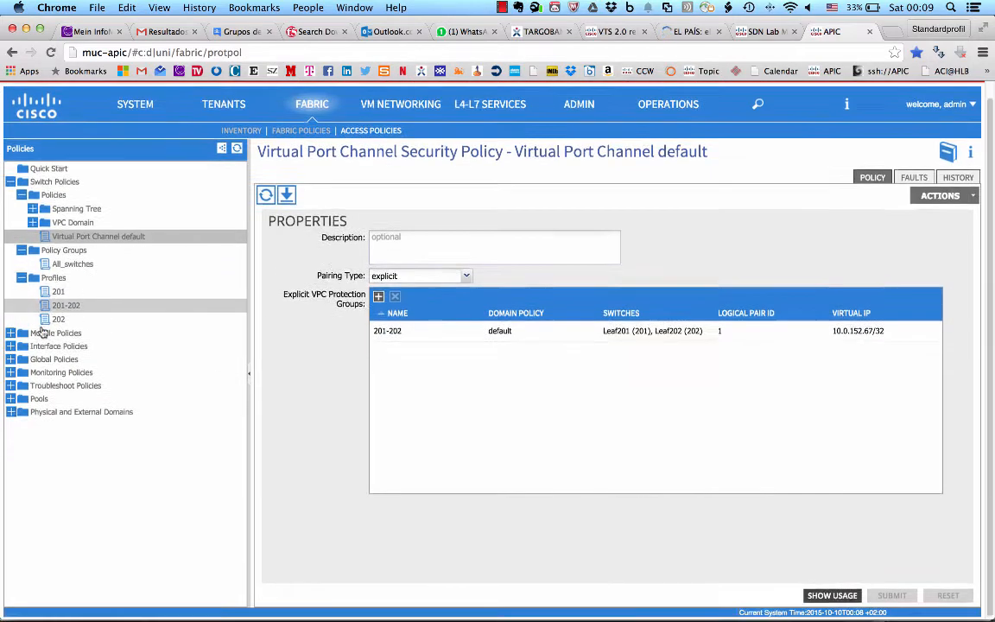
Step: Examine the link level, CDP and LLDP policies under the fabric's interface policies
left_click(10, 332)
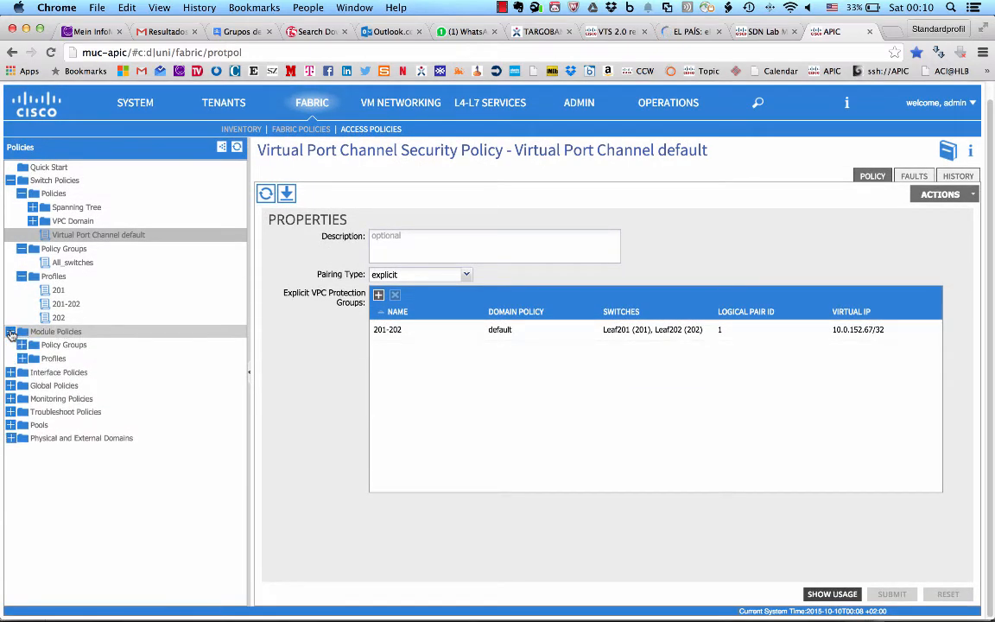
left_click(10, 331)
left_click(10, 345)
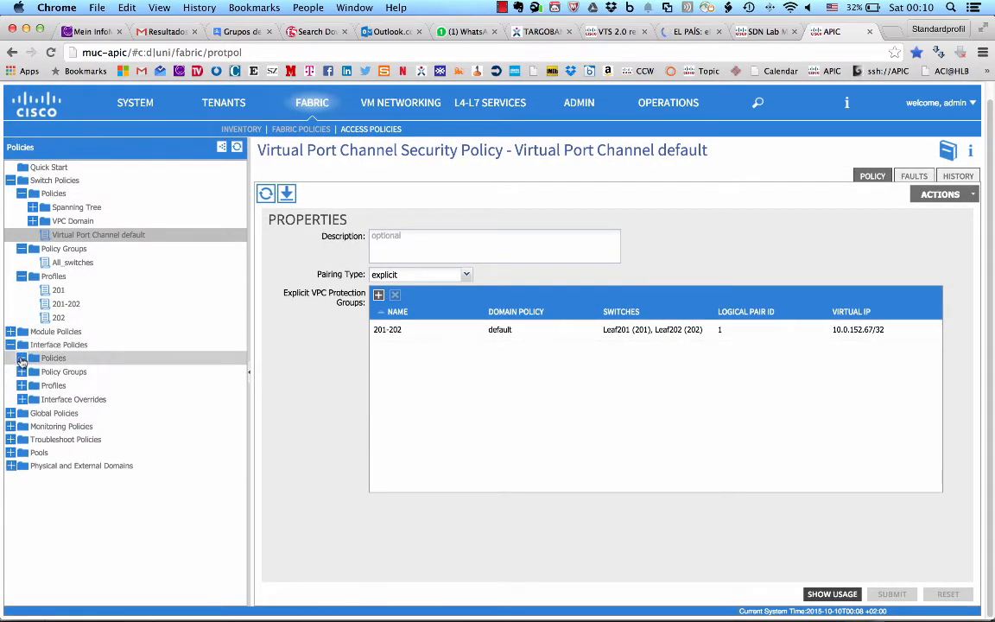
left_click(21, 357)
left_click(31, 373)
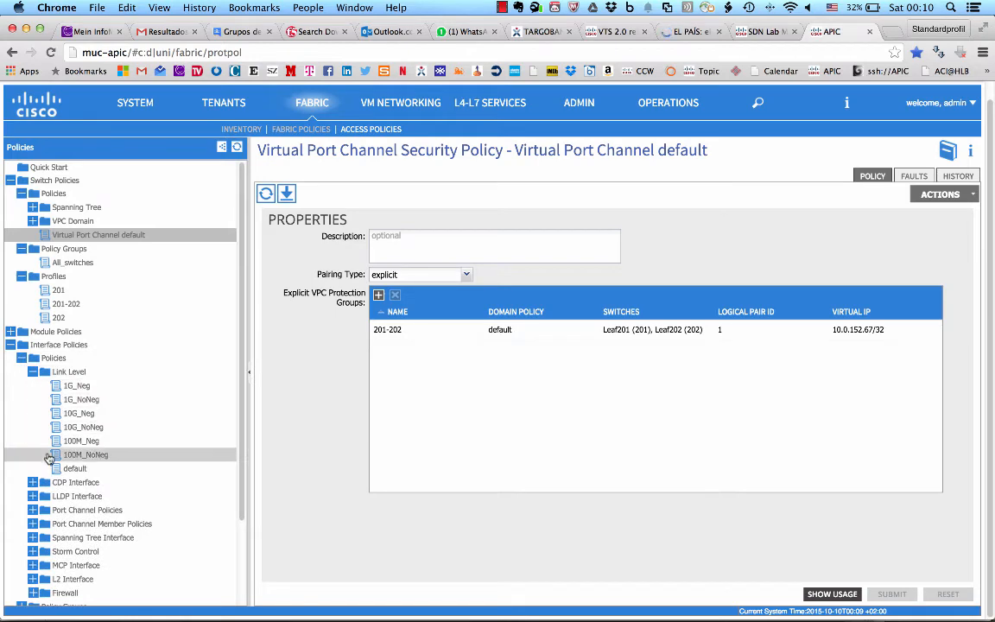
left_click(32, 482)
scroll(35, 466, "down", 2)
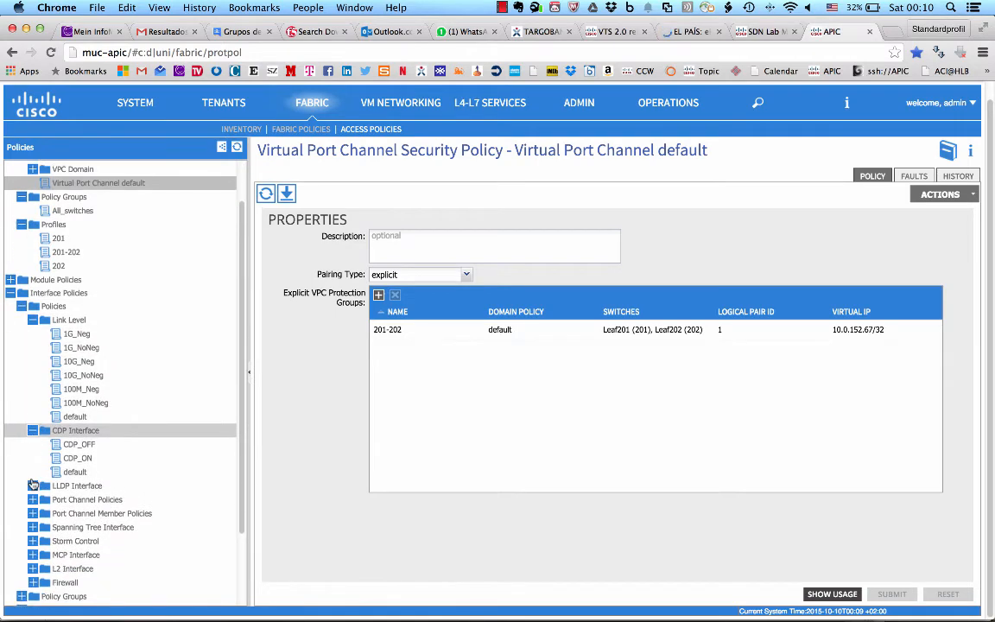
left_click(32, 485)
left_click(12, 292)
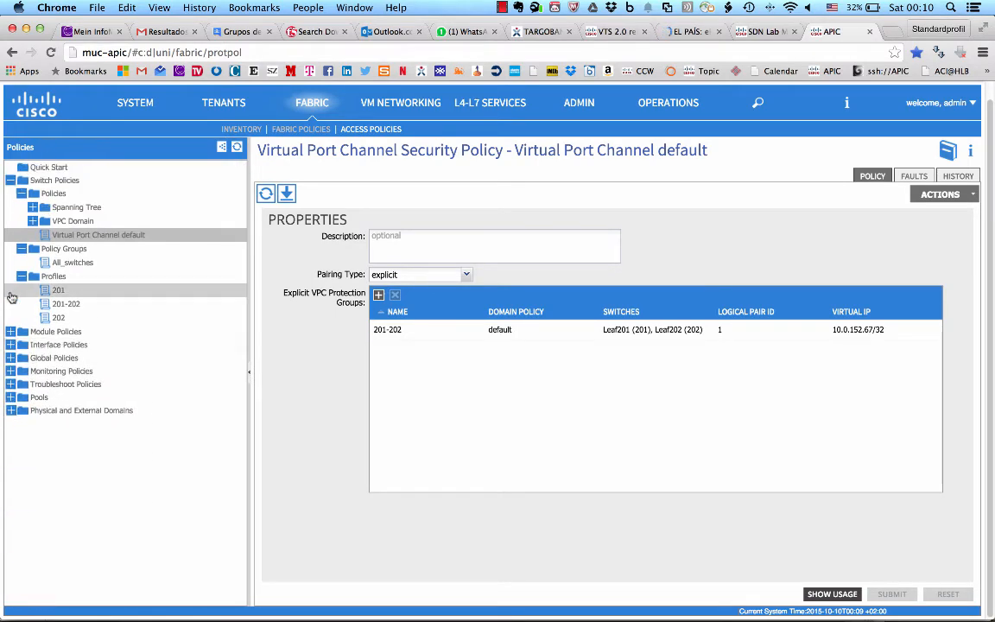
Step: Examine the interface policy groups and the properties of access port policy group 1G-NoNeg
left_click(11, 344)
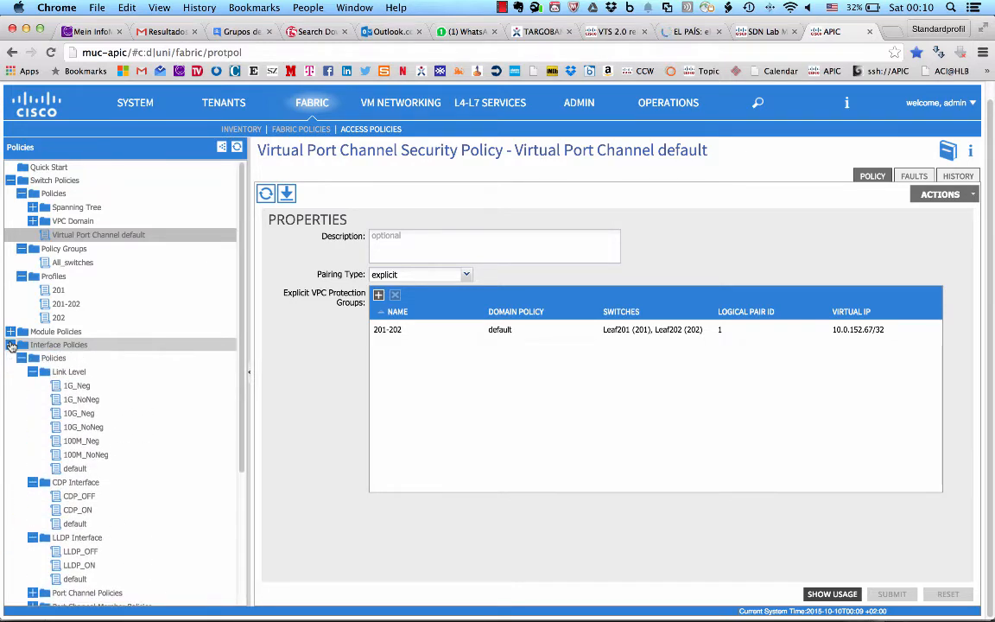
left_click(11, 345)
left_click(12, 344)
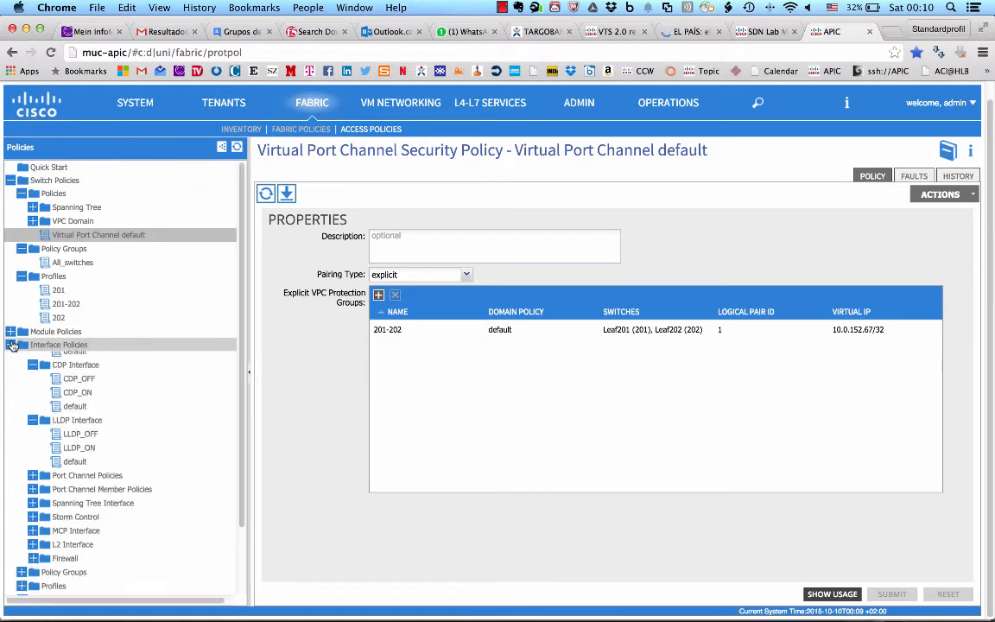
left_click(21, 357)
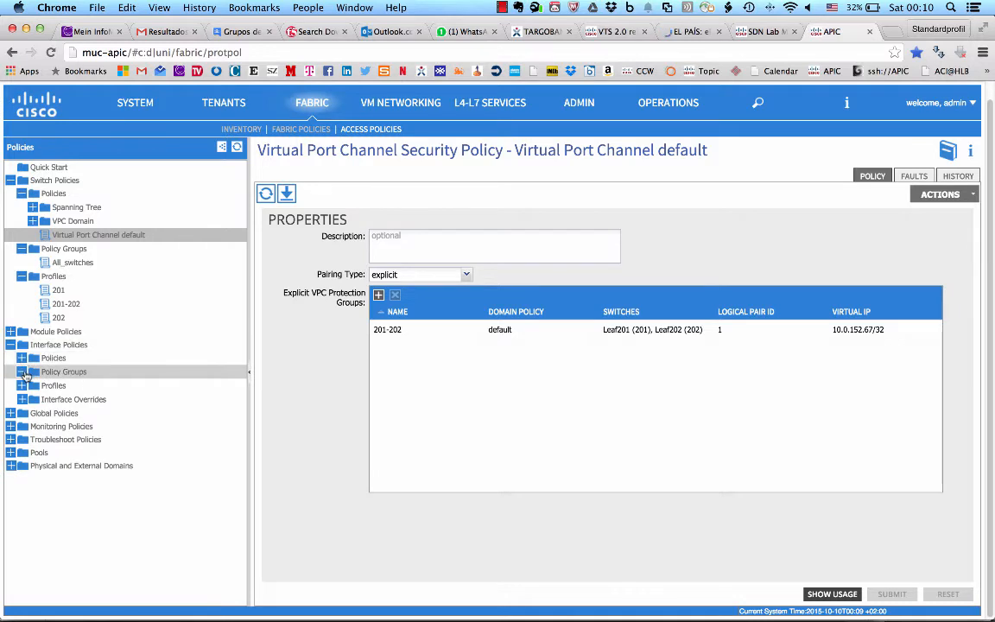
left_click(23, 371)
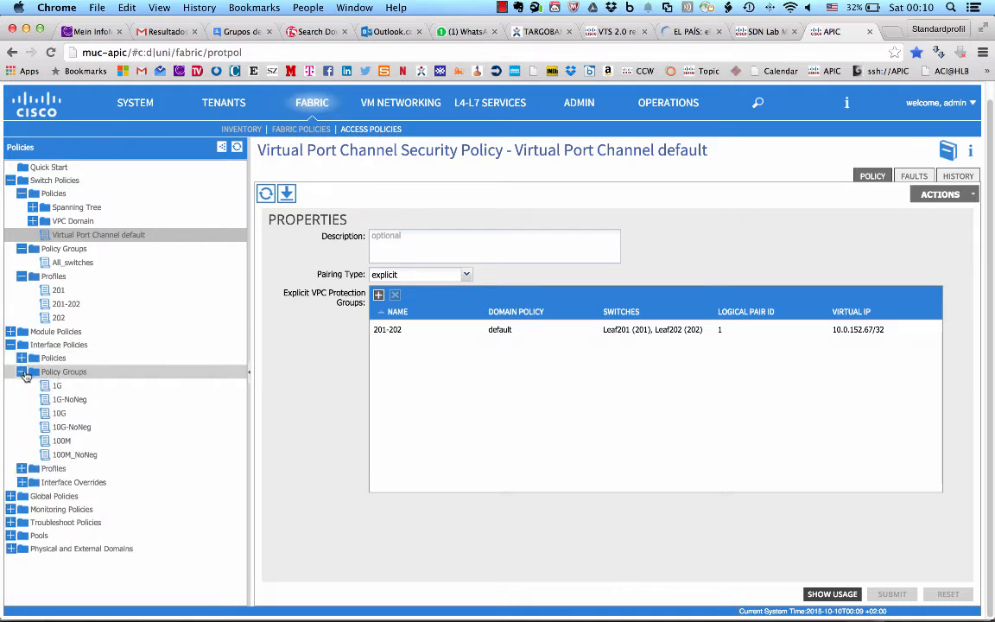
left_click(66, 403)
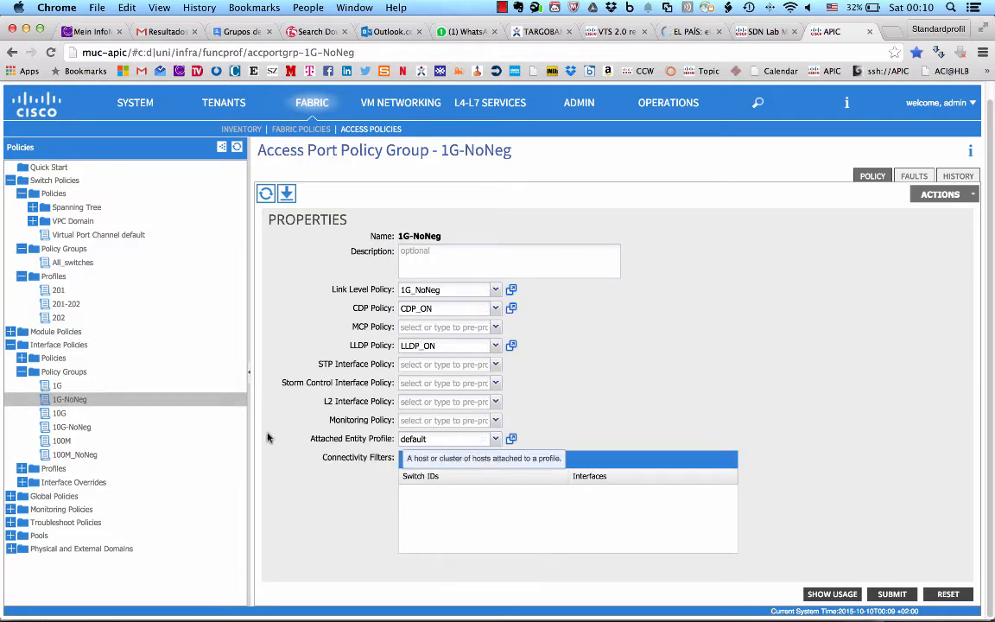
left_click(22, 371)
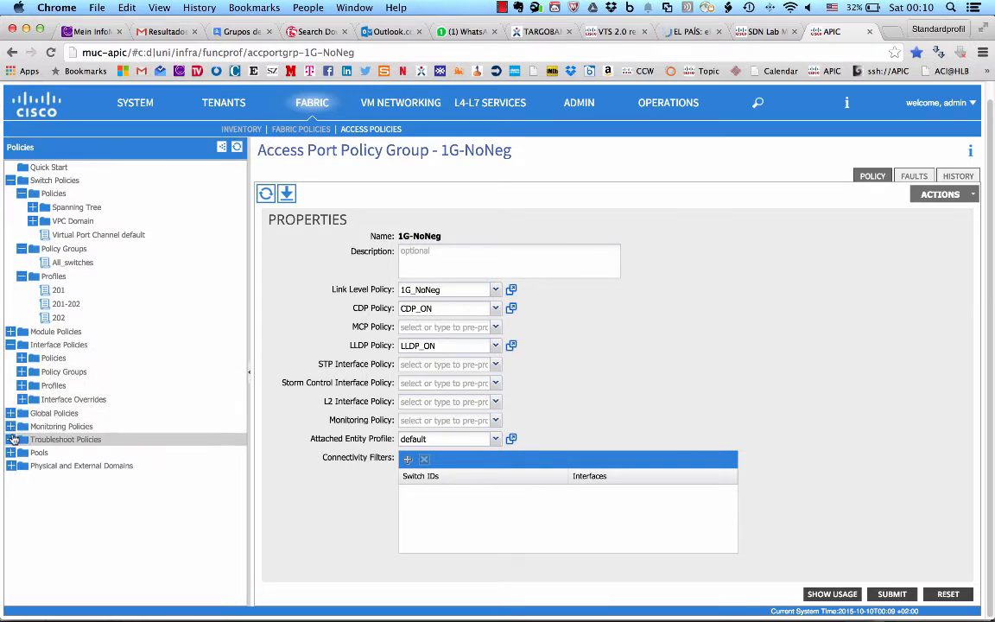
Step: Examine the default attachable access entity profile under the global policies
left_click(10, 413)
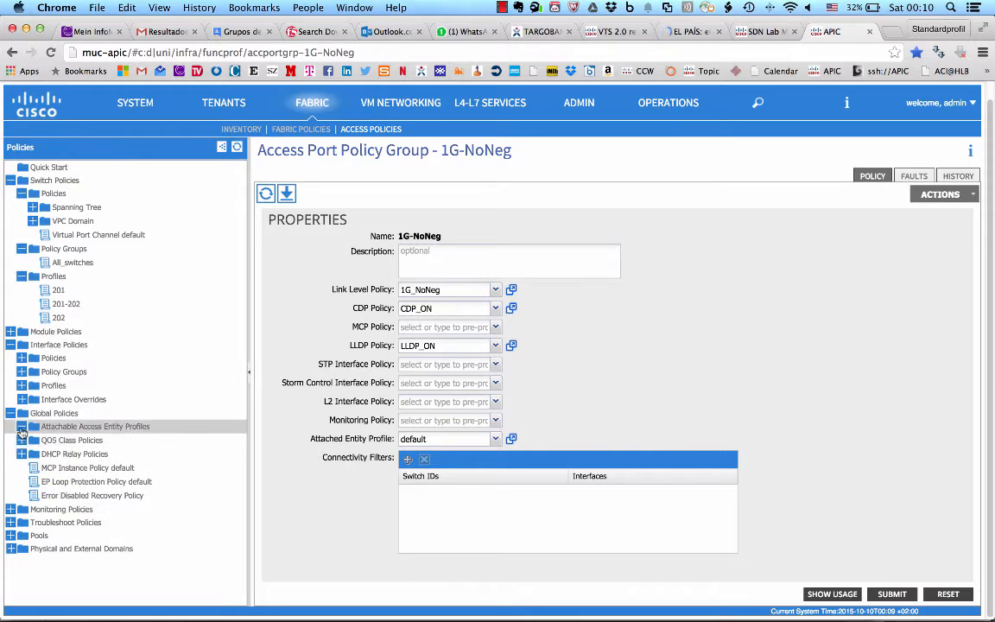
left_click(21, 426)
left_click(57, 440)
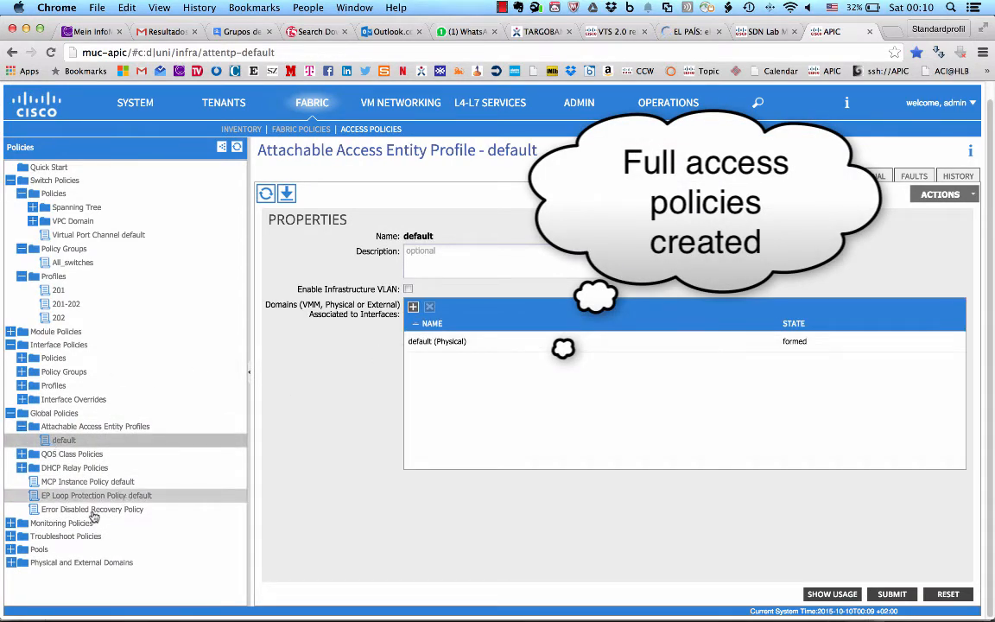
Step: Examine the default physical domain and the default static-allocation VLAN pool in the fabric's access policies
left_click(11, 562)
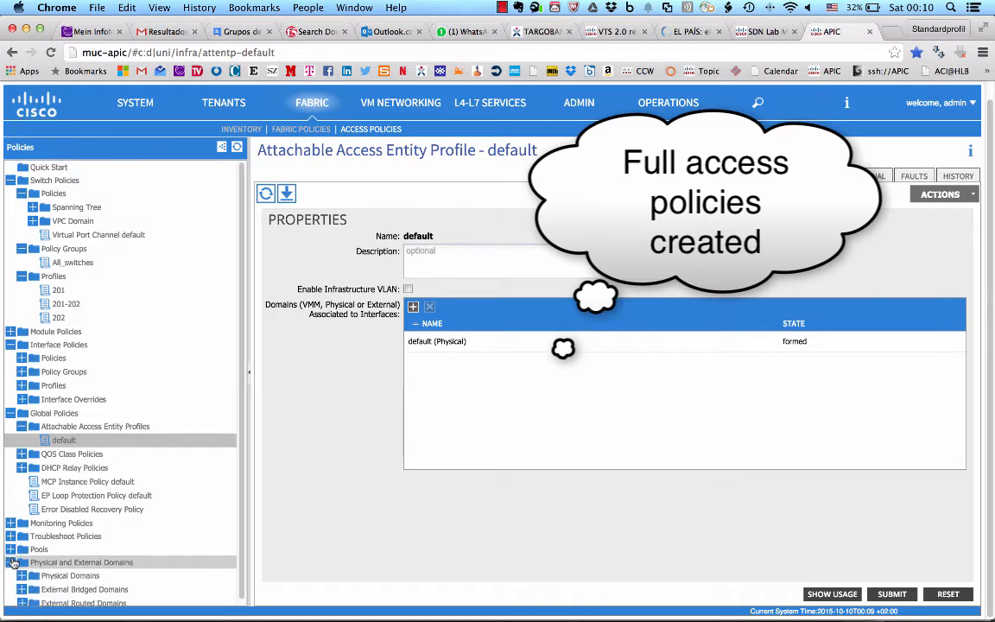
left_click(23, 576)
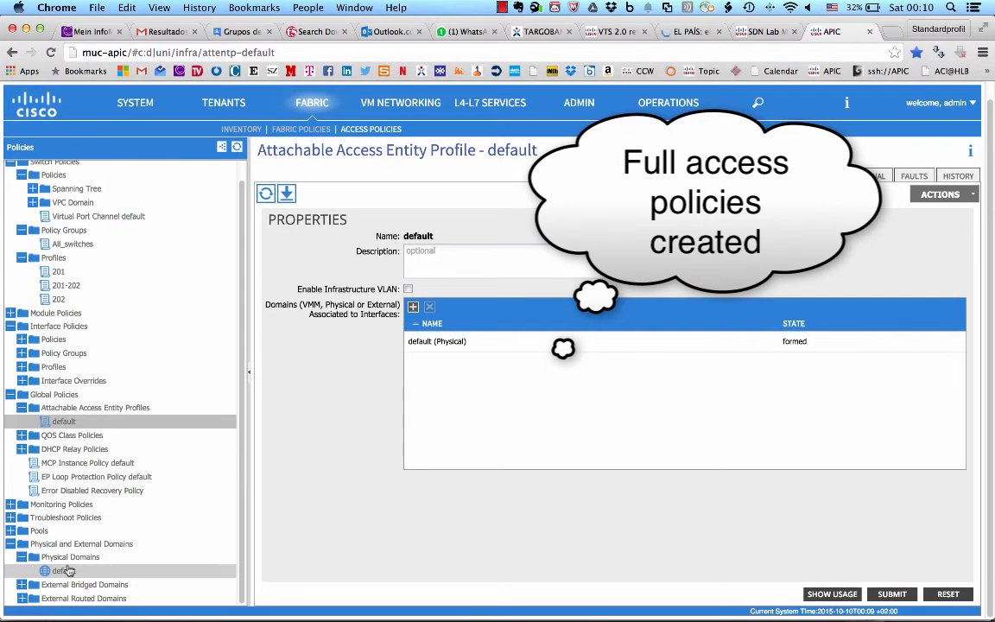
left_click(10, 530)
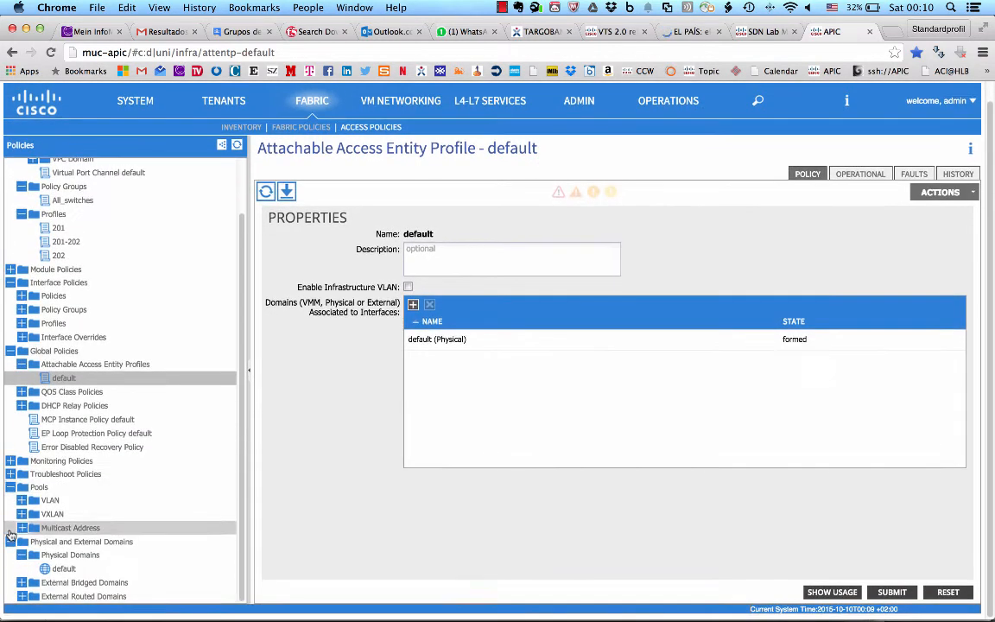
left_click(63, 573)
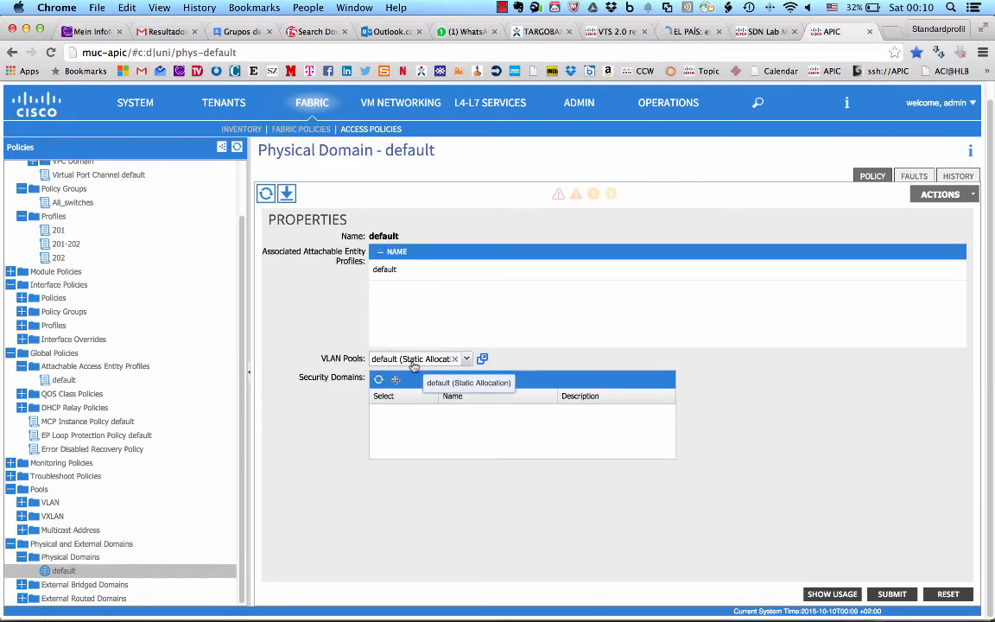
left_click(22, 503)
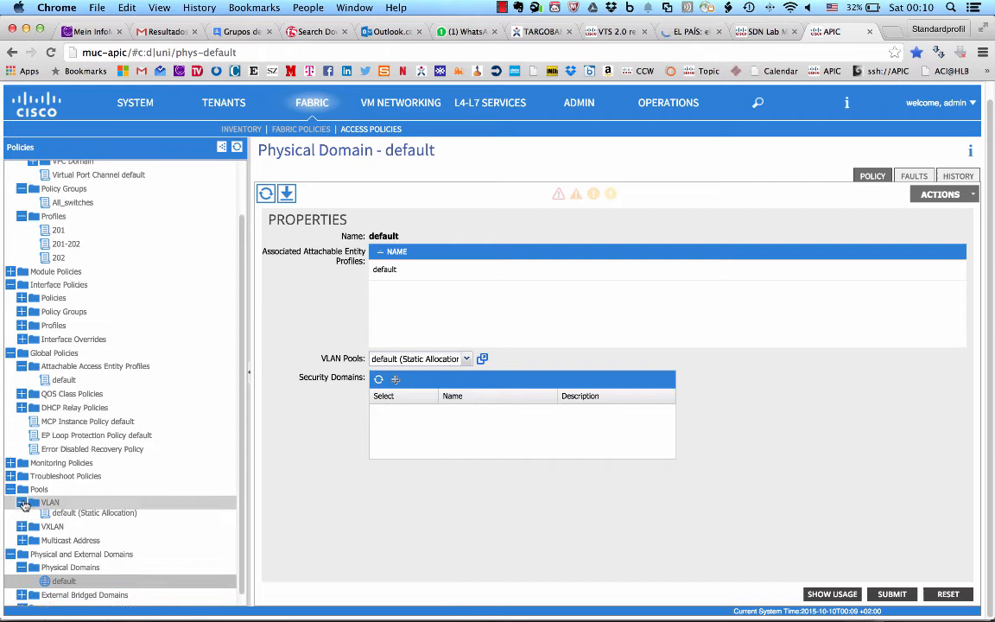
left_click(76, 516)
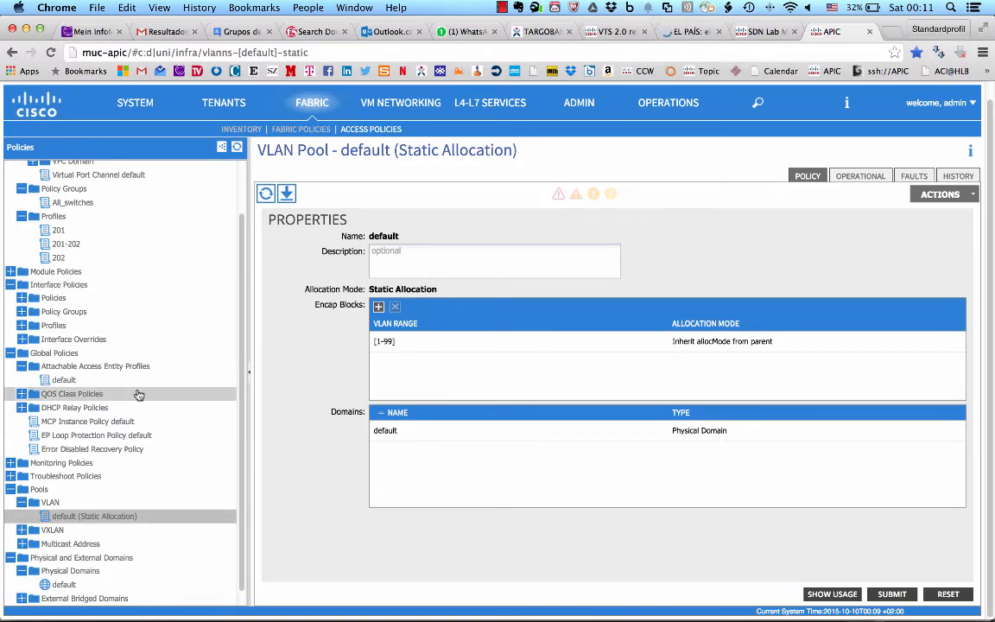
Step: Switch to the Excel workbook and review the server connectivity entries in A3:F8 on the CablePlan sheet
key("ctrl+Right")
key("ctrl+Left")
key("super+Tab")
key("super+Tab")
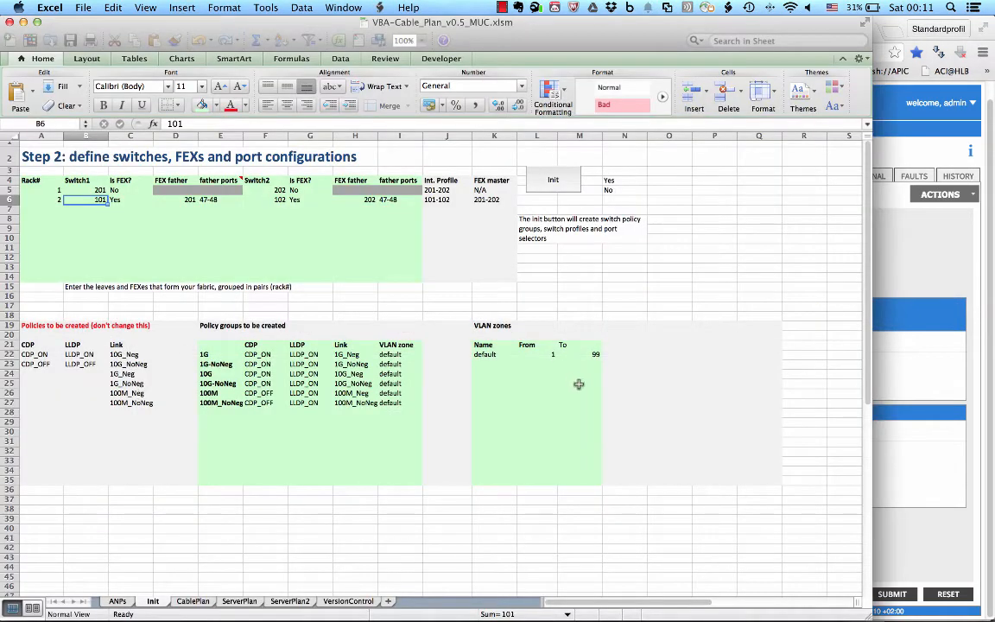
left_click(194, 601)
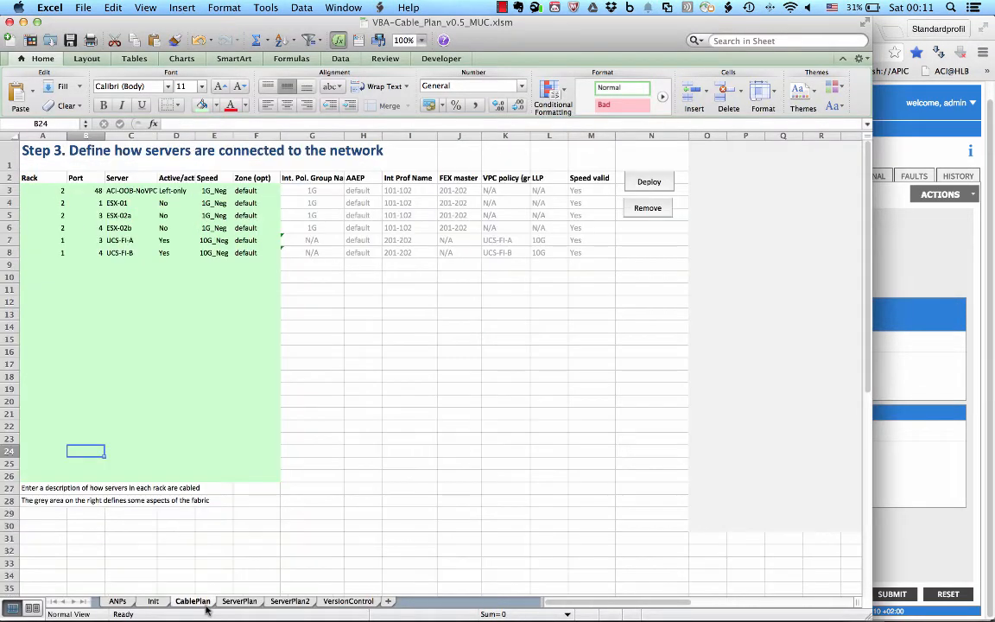
left_click(55, 191)
key("shift+Down")
key("shift+Down")
key("shift+Down")
key("shift+Down")
key("shift+Down")
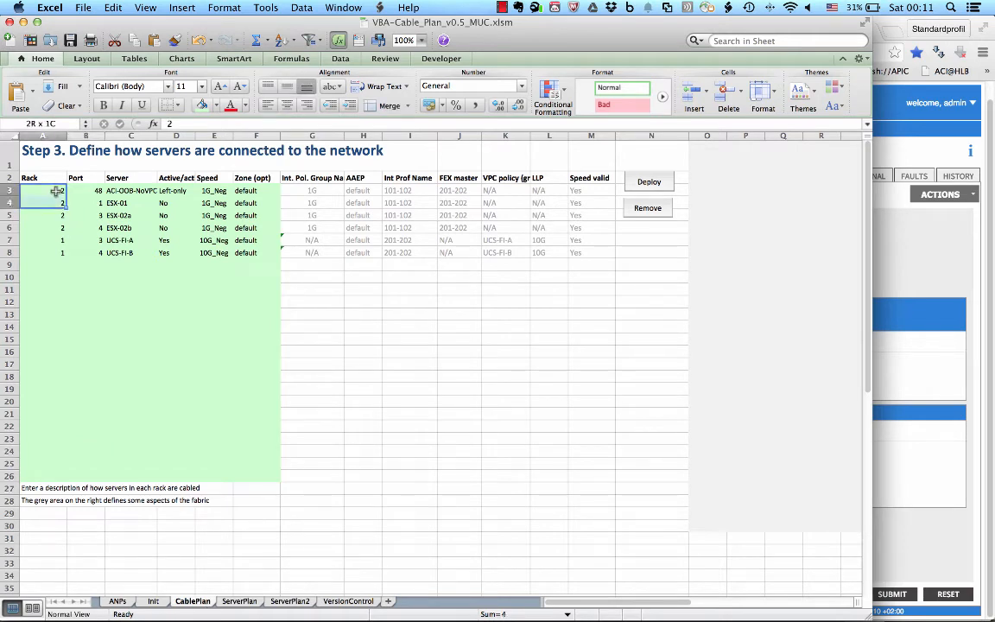
key("shift+Right")
key("shift+Right")
key("shift+Right")
key("shift+Right")
key("shift+Right")
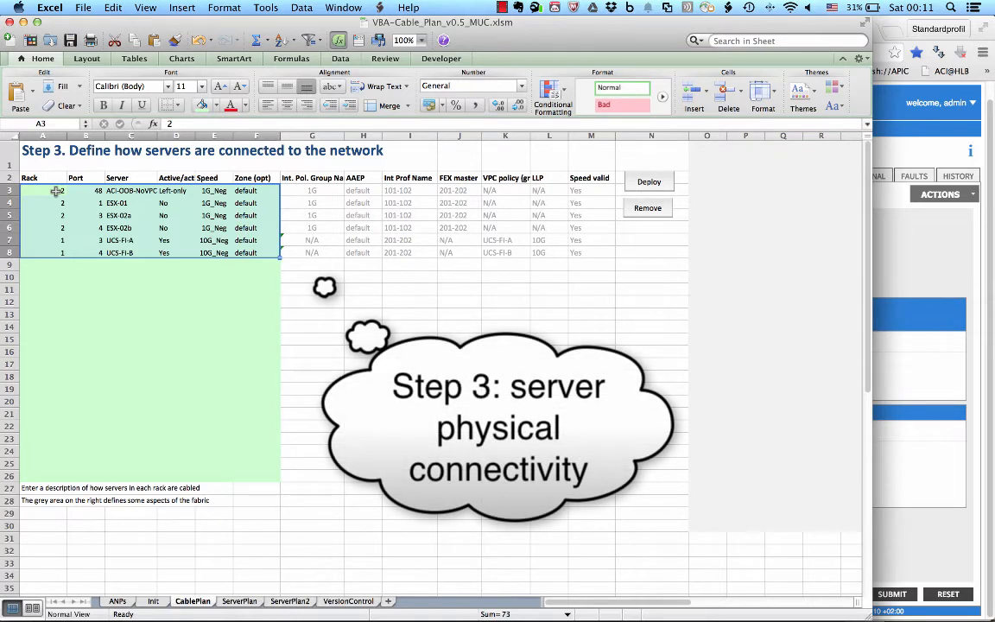
Step: Review the active/active options available for server ACI-OOB-NoVPC without changing its setting
left_click(125, 240)
key("Up")
key("Up")
key("Up")
key("Up")
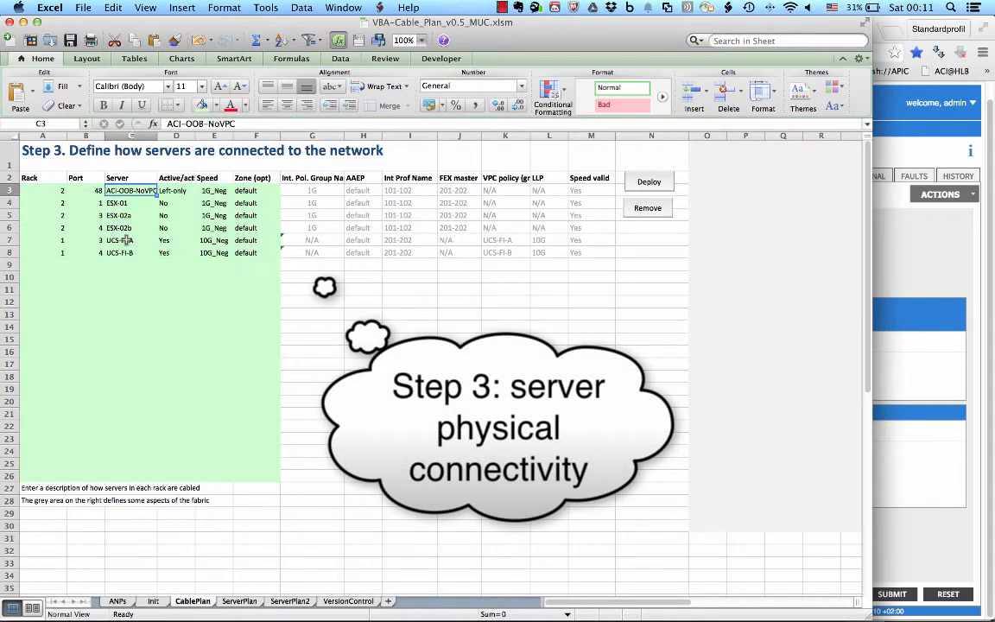
key("Right")
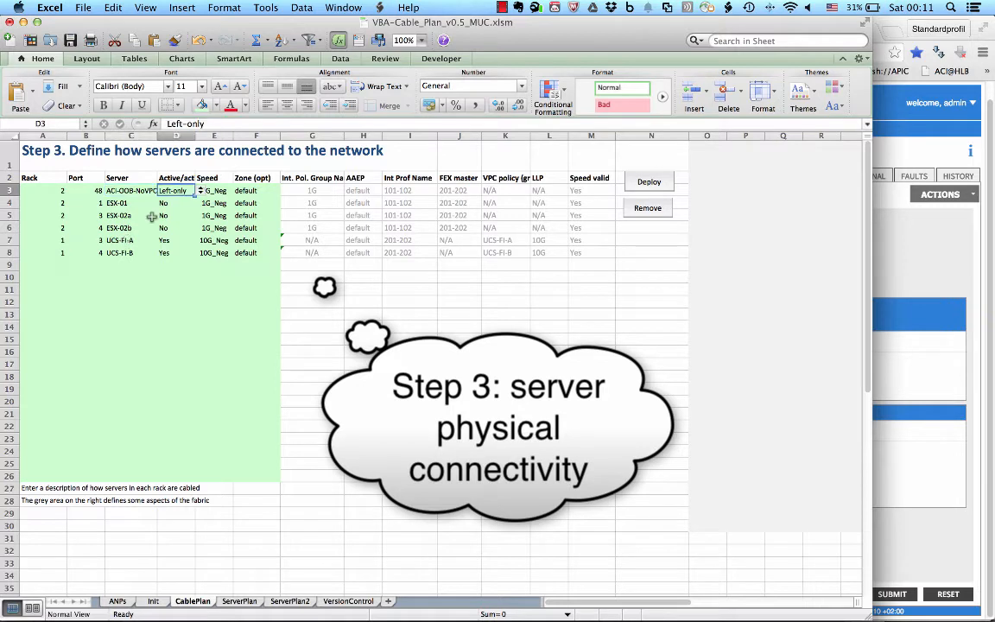
left_click(200, 191)
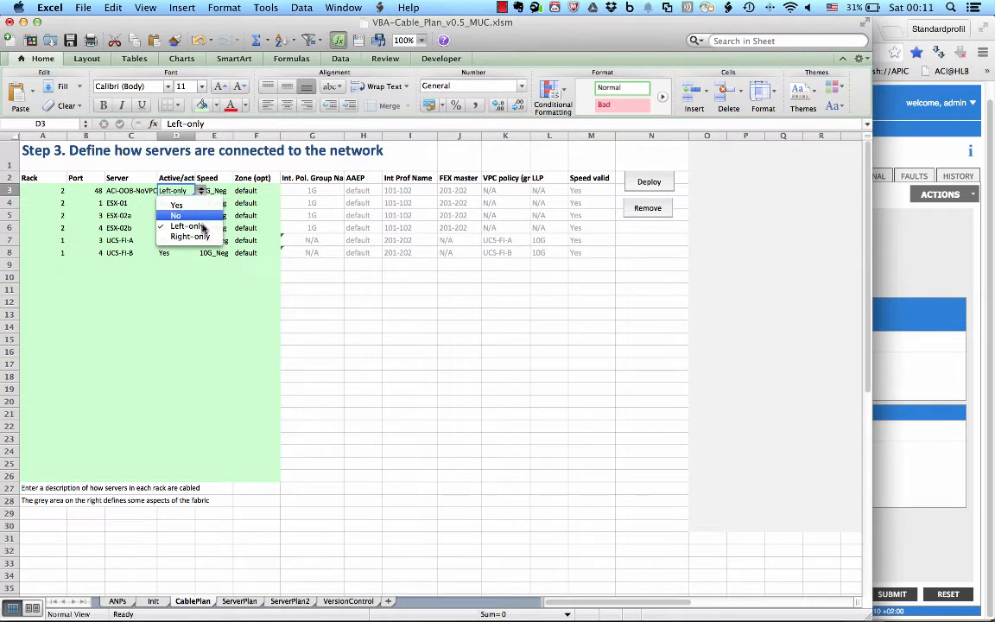
left_click(200, 309)
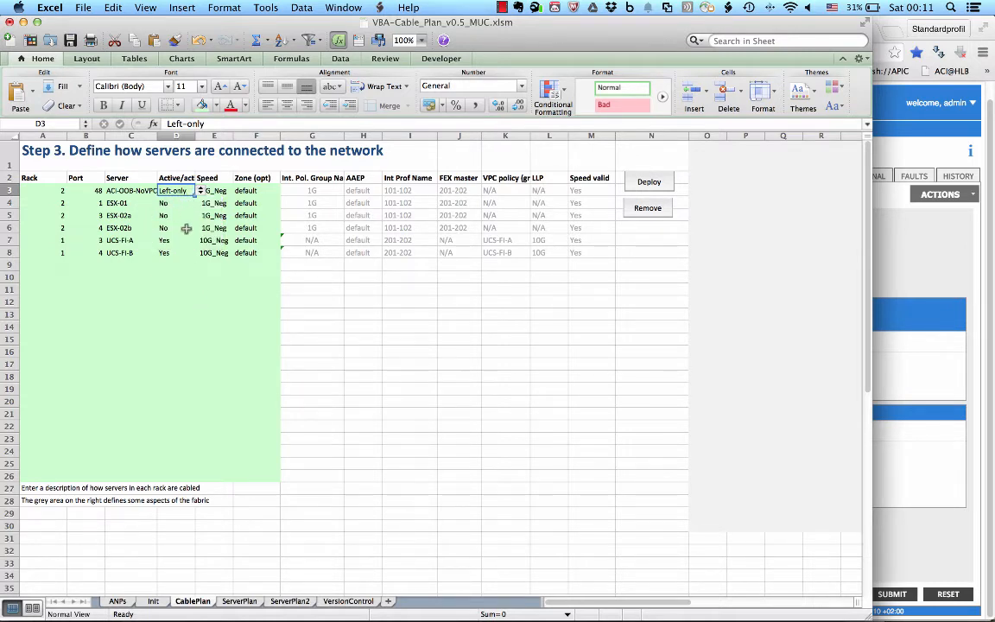
Step: Check the speed choices for server ESX-02b and the zone choices for UCS-FI-A, keeping both entries
left_click(213, 228)
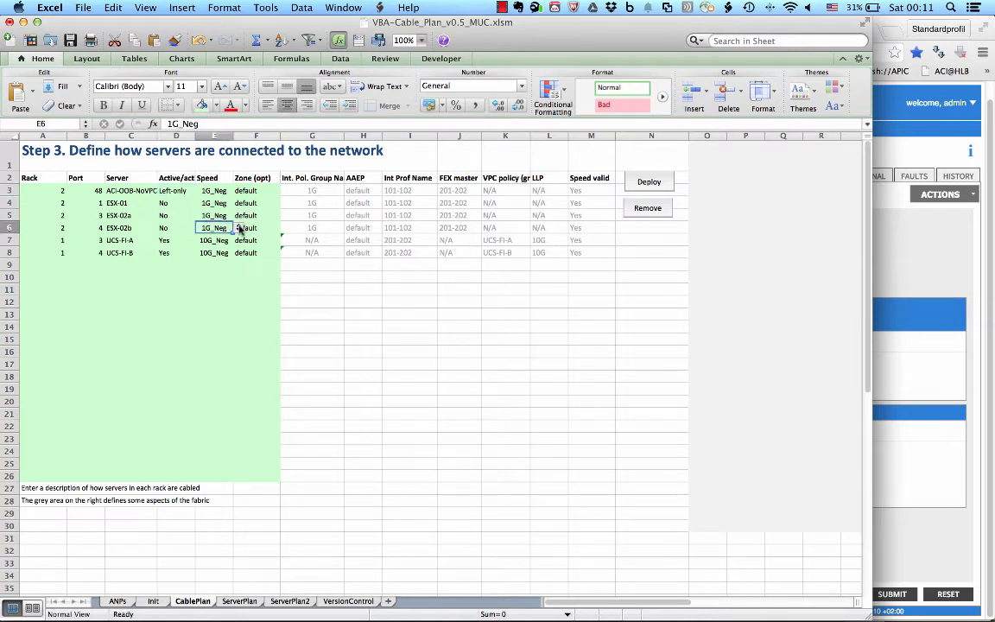
left_click(240, 228)
left_click(126, 269)
left_click(264, 241)
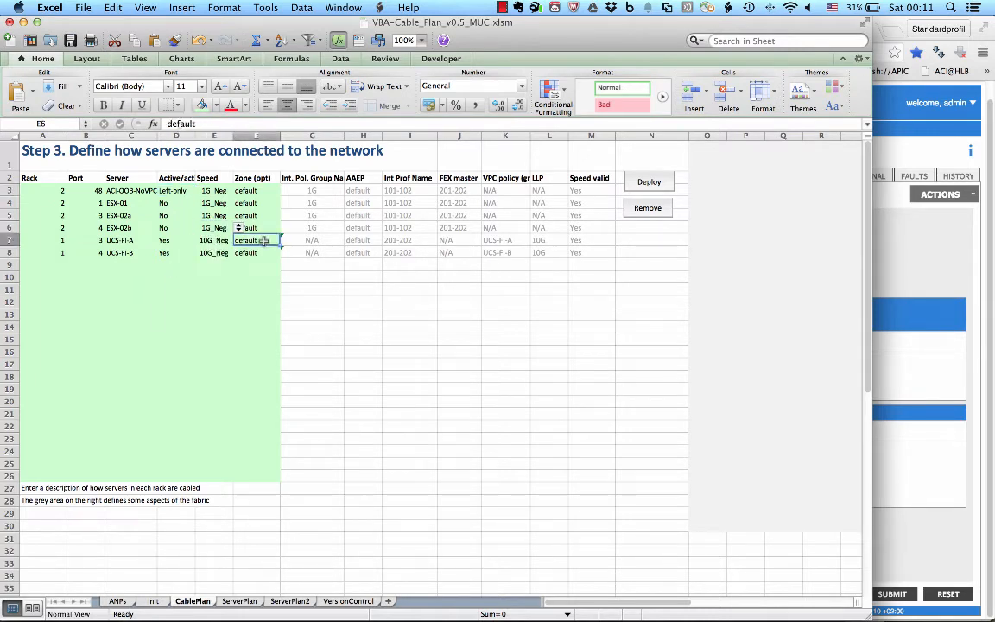
left_click(286, 243)
left_click(286, 243)
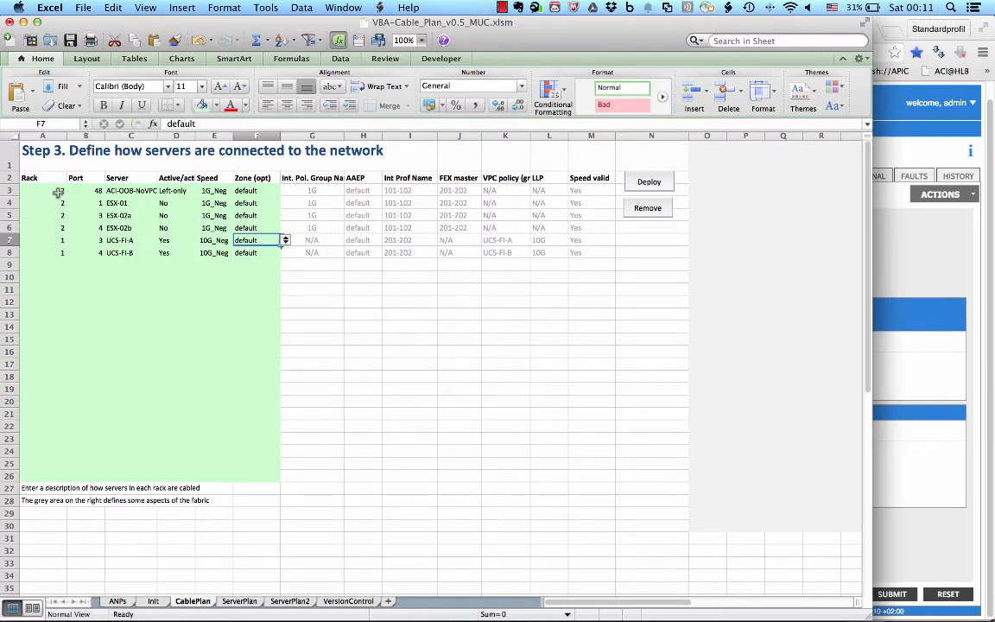
left_click(58, 192)
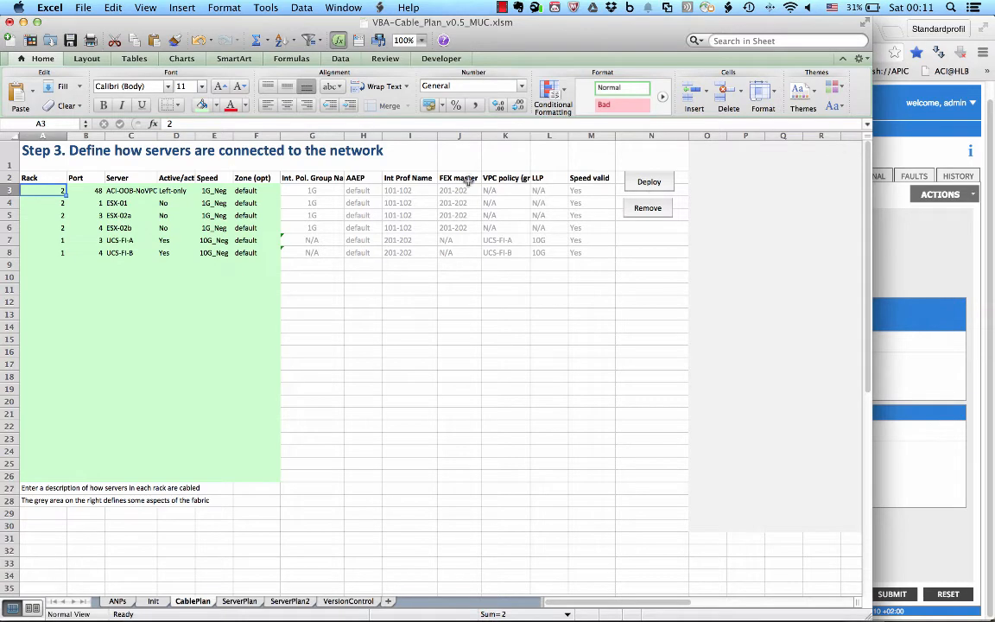
Step: Switch to APIC in Chrome and examine interface profiles 101, 102, 201, 201-202 and 202 under the interface policies
key("super+Tab")
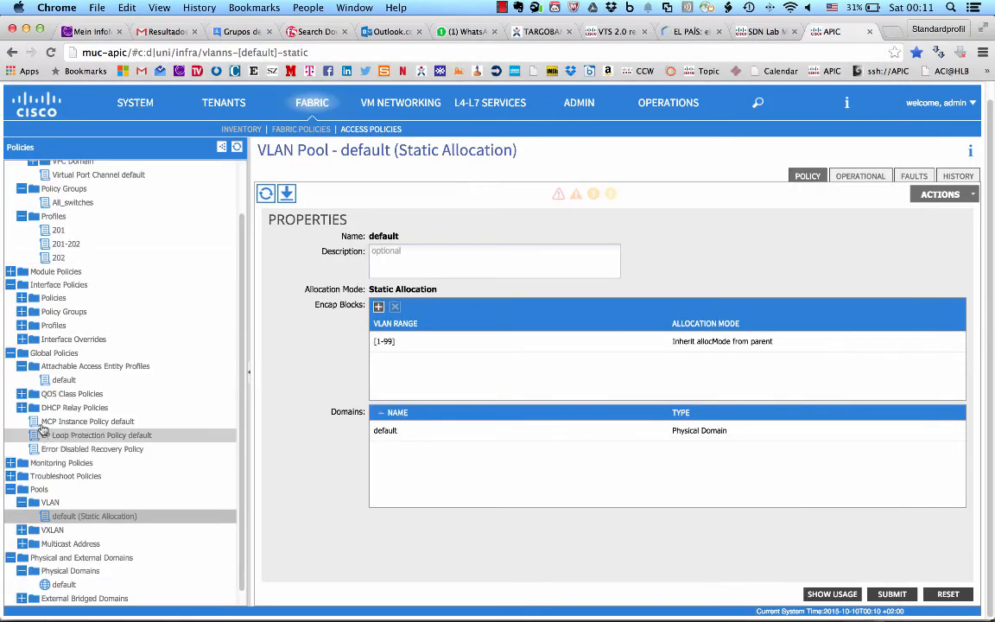
left_click(9, 354)
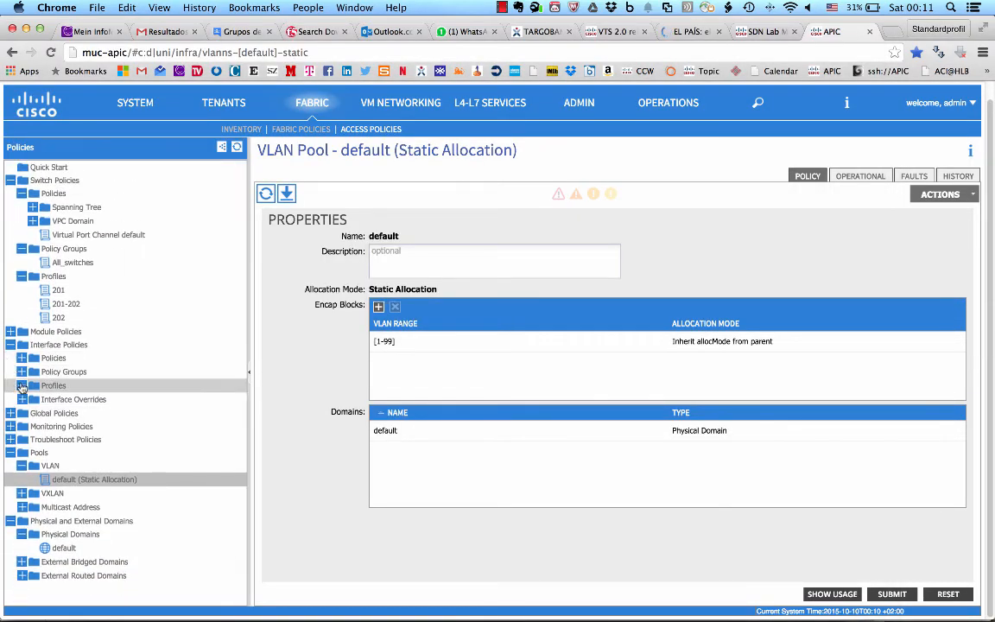
left_click(21, 386)
left_click(55, 399)
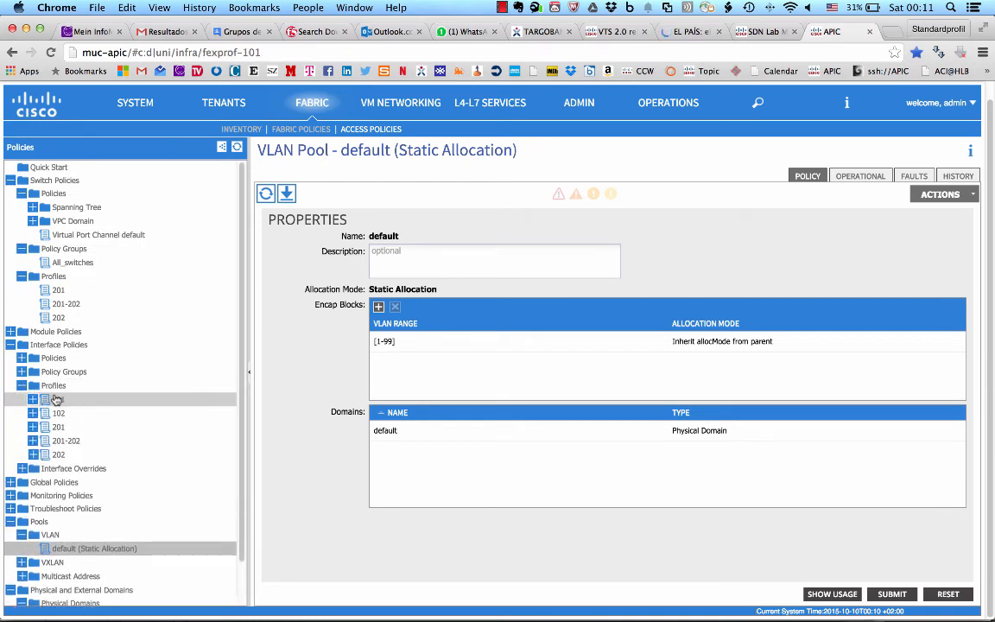
left_click(62, 412)
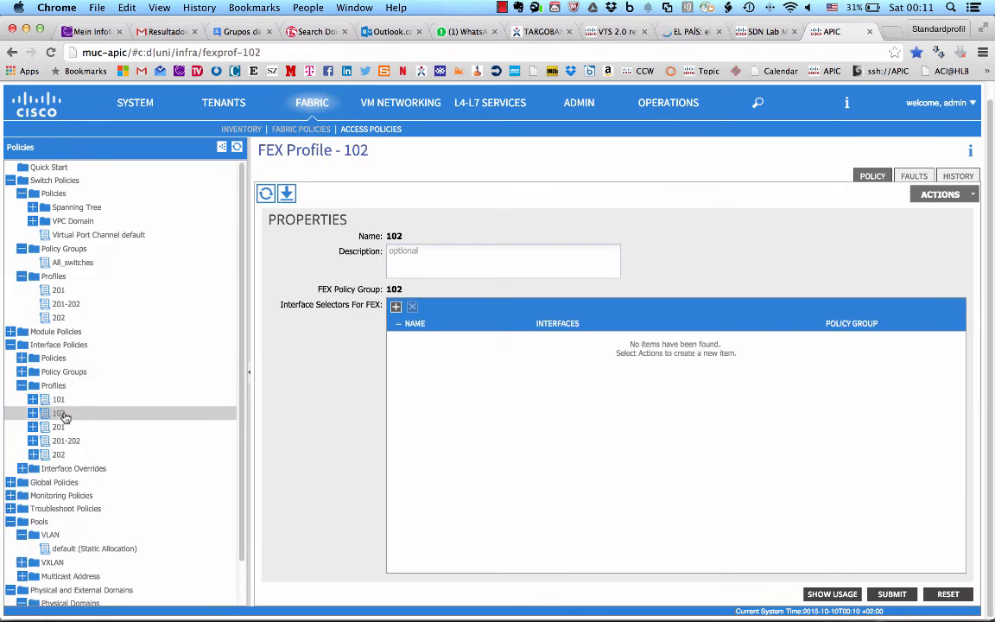
left_click(62, 428)
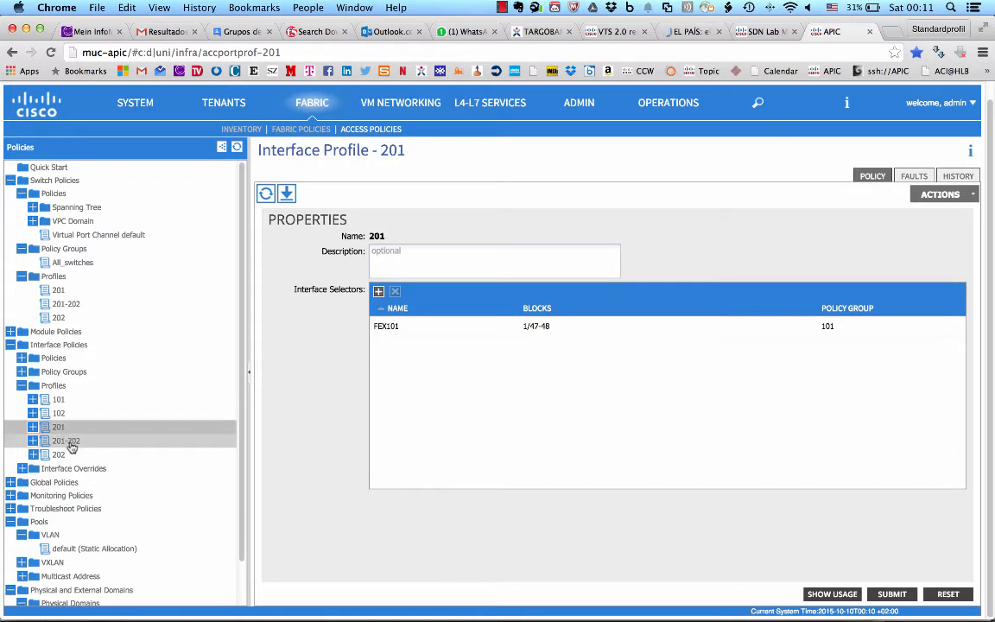
left_click(70, 443)
left_click(63, 456)
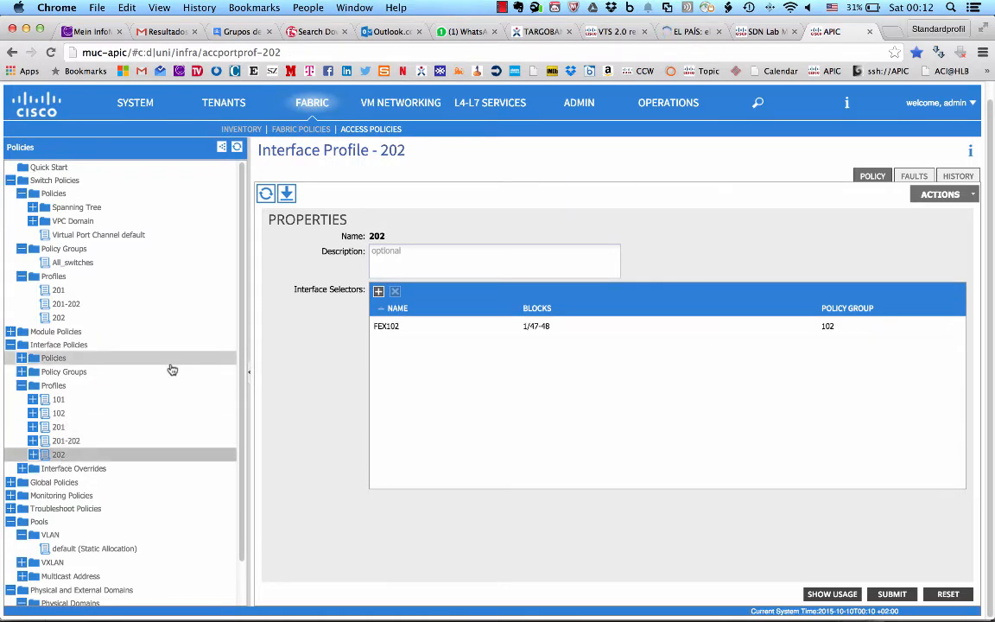
Step: Switch to Excel and deploy the CablePlan server connectivity configuration to ACI
key("super+Tab")
left_click(651, 185)
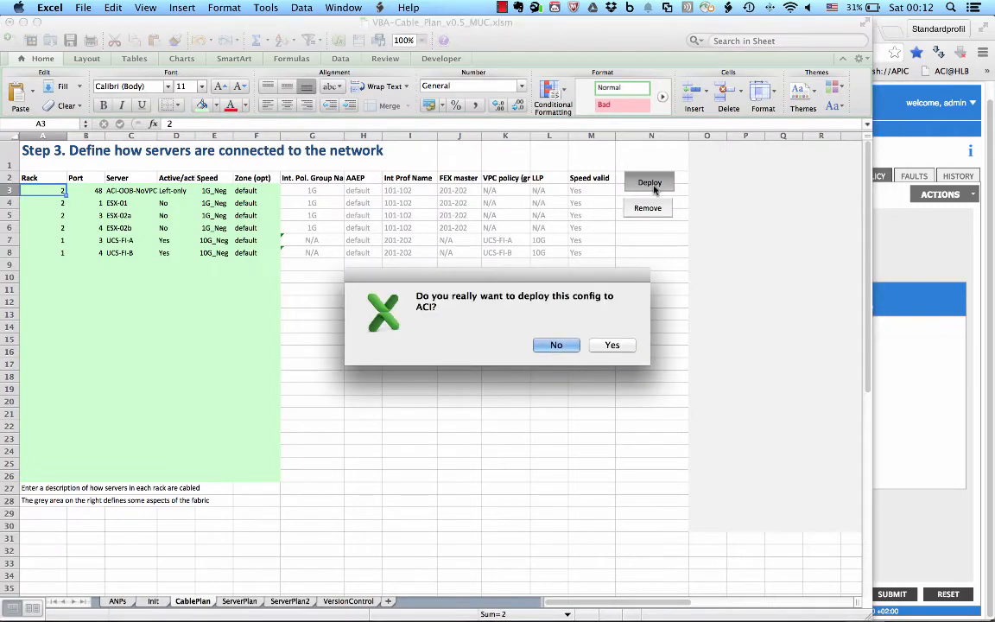
left_click(609, 347)
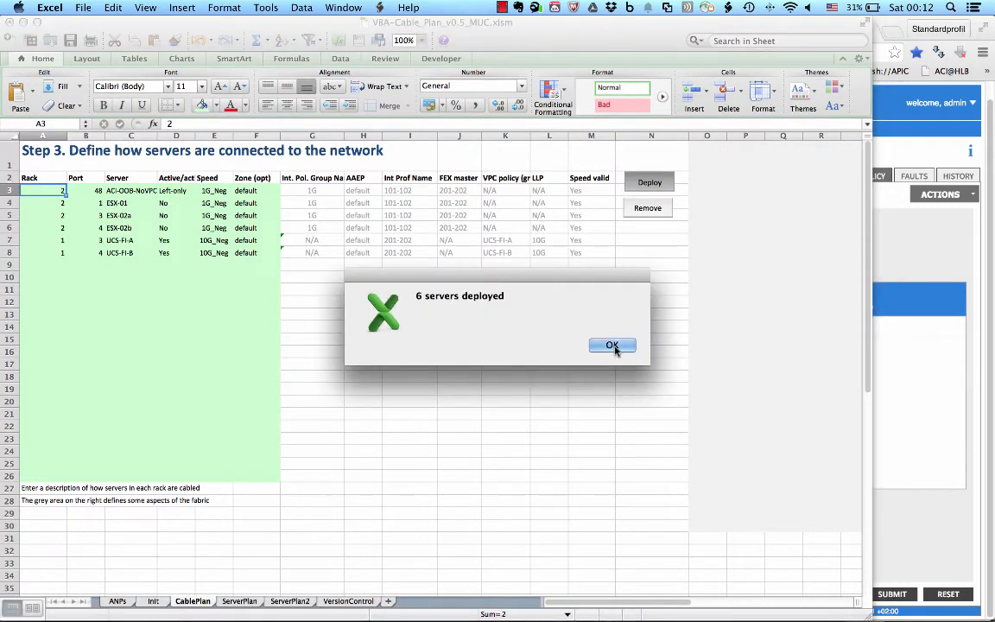
left_click(614, 346)
Step: Switch to APIC and inspect the interface selectors of FEX profiles 101 and 102 and interface profile 201-202
key("super+Tab")
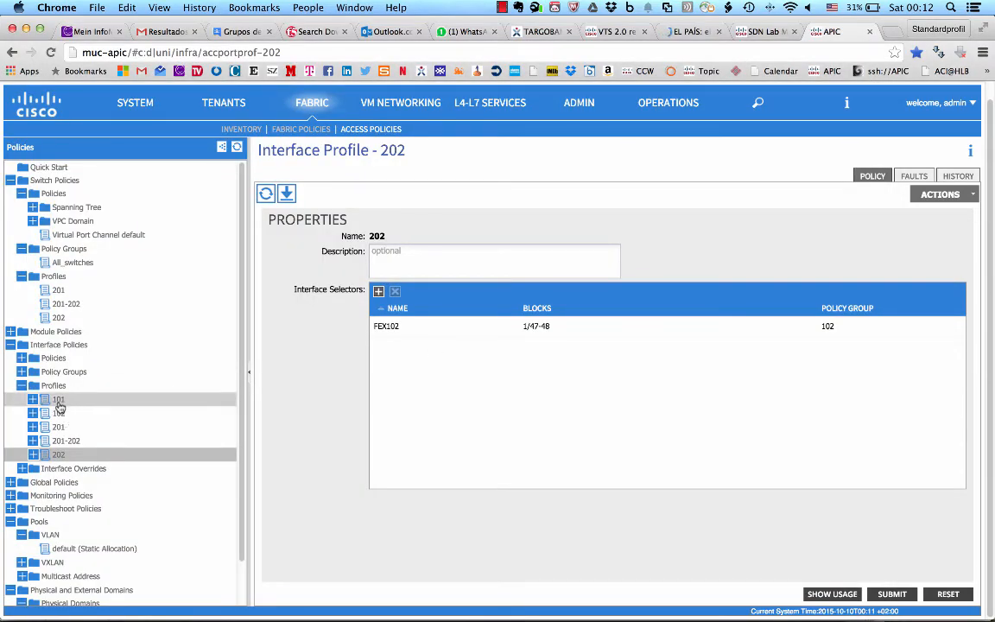
left_click(58, 400)
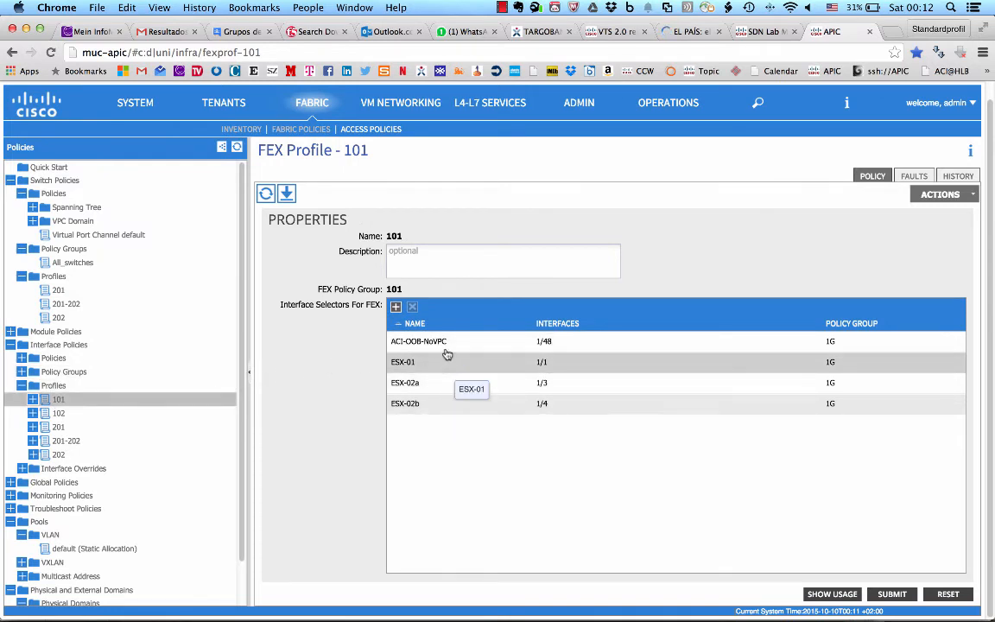
left_click(58, 414)
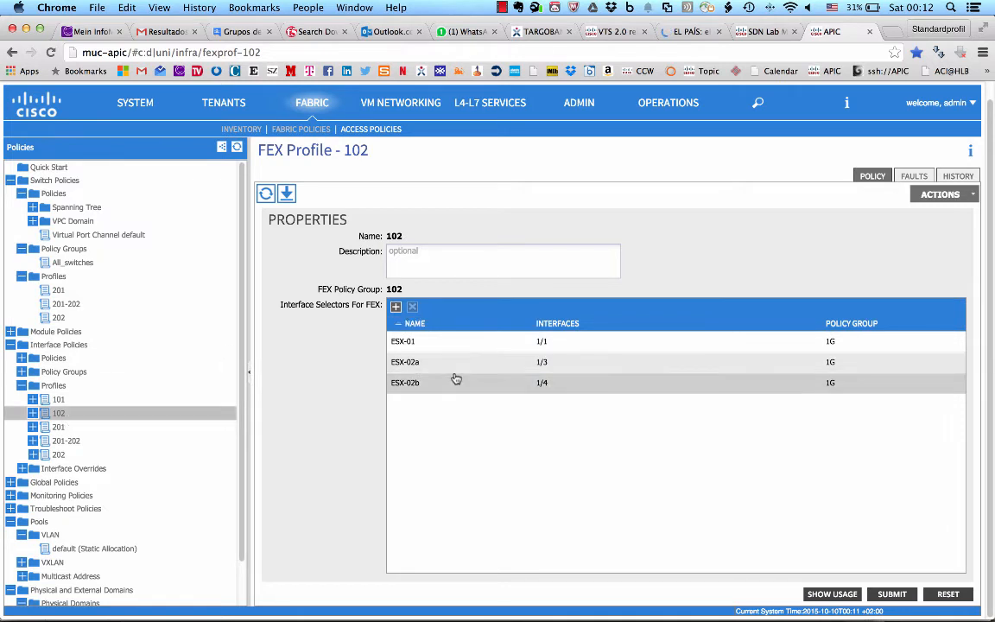
left_click(66, 441)
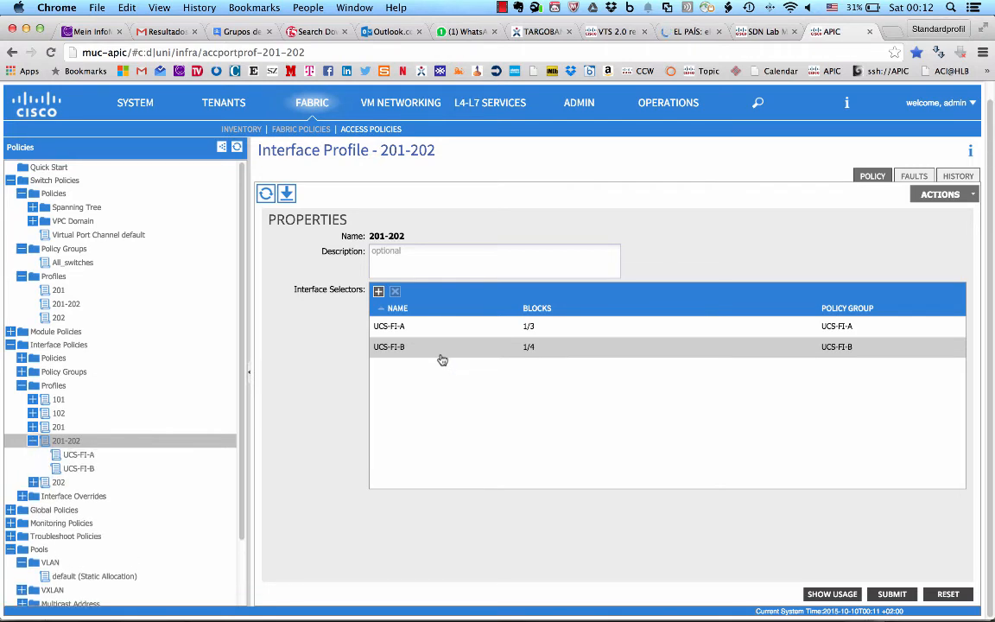
Step: Switch to Excel and check the tenant and app choices in the ServerPlan sheet's VLAN 1 row for ACI-OOB-NoVPC, keeping both entries
key("super+Tab")
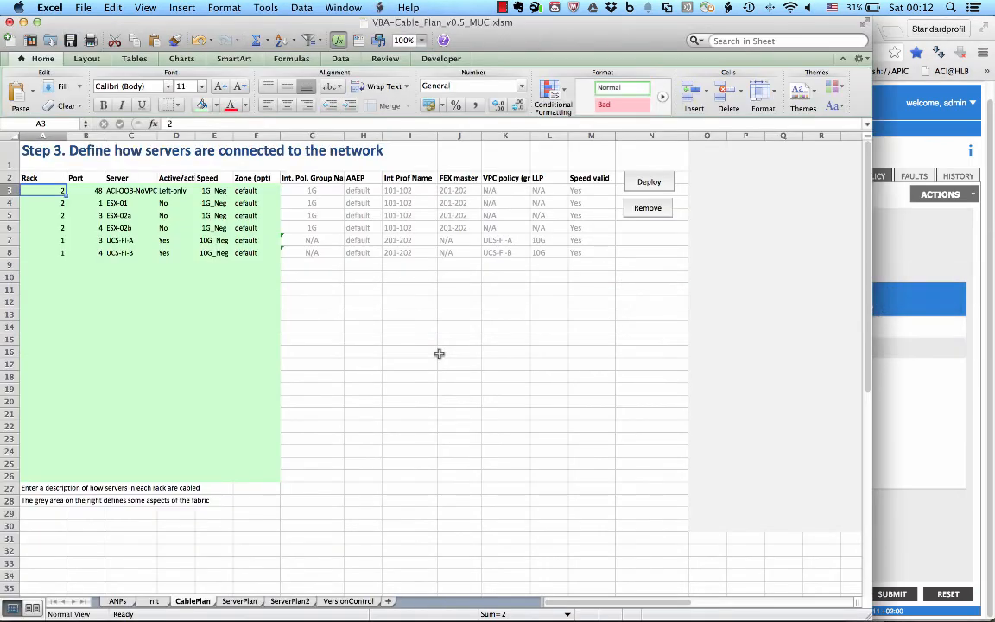
left_click(242, 603)
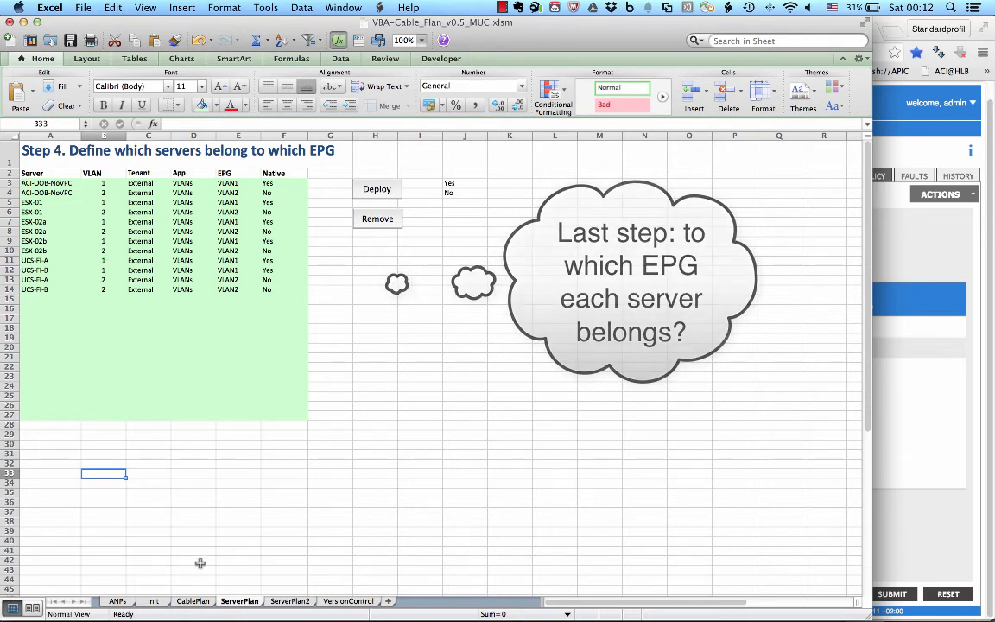
left_click(54, 183)
key("Tab")
key("Tab")
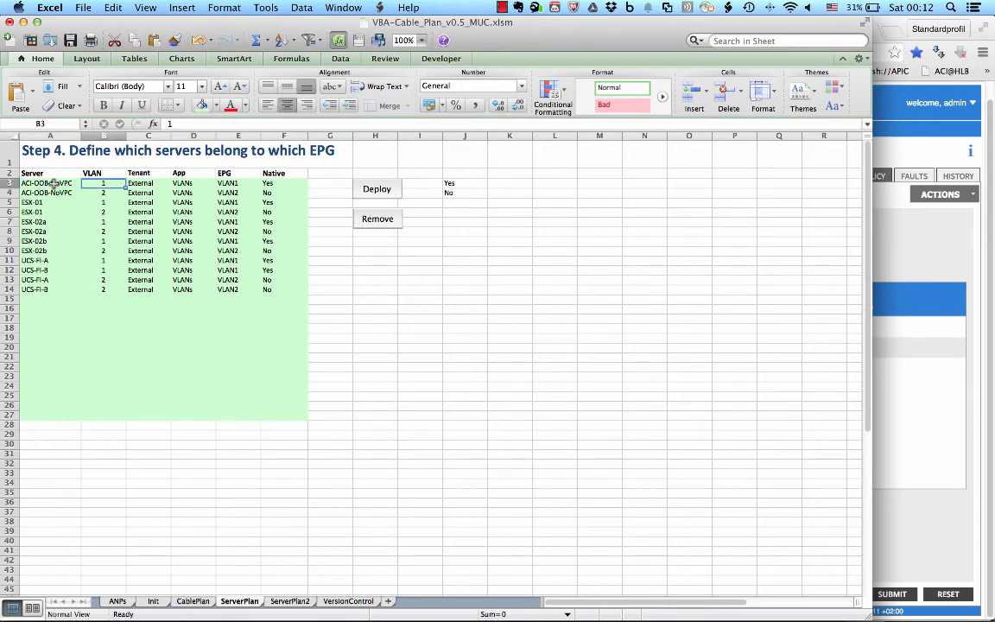
left_click(177, 184)
left_click(177, 184)
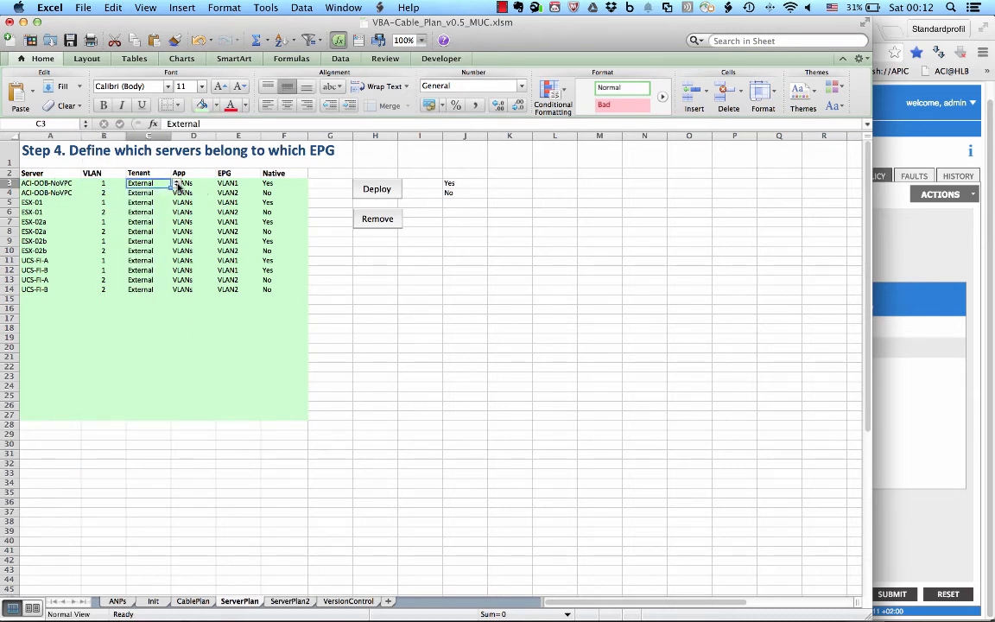
key("Tab")
left_click(221, 184)
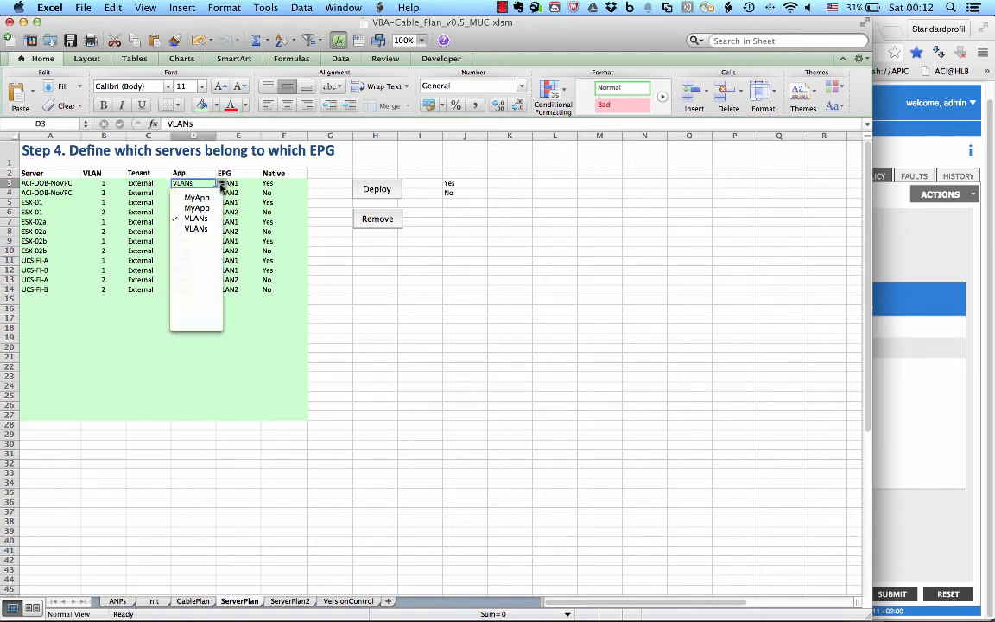
left_click(221, 185)
Step: Check the EPG and native choices for ACI-OOB-NoVPC on VLAN 2, keeping both, and view the server-to-EPG matrix on ServerPlan2
left_click(259, 192)
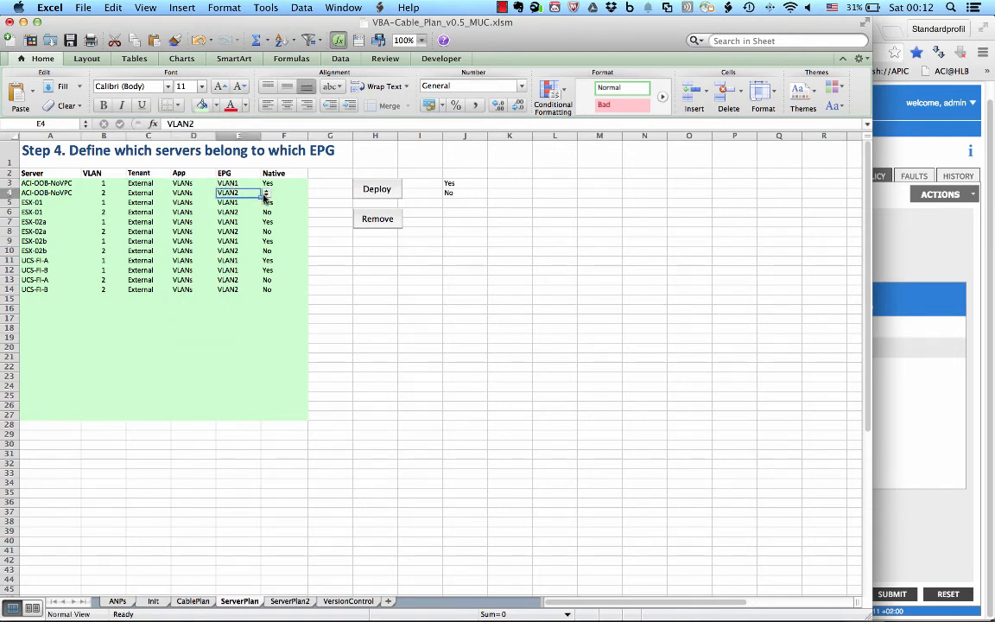
left_click(266, 194)
left_click(267, 196)
key("Tab")
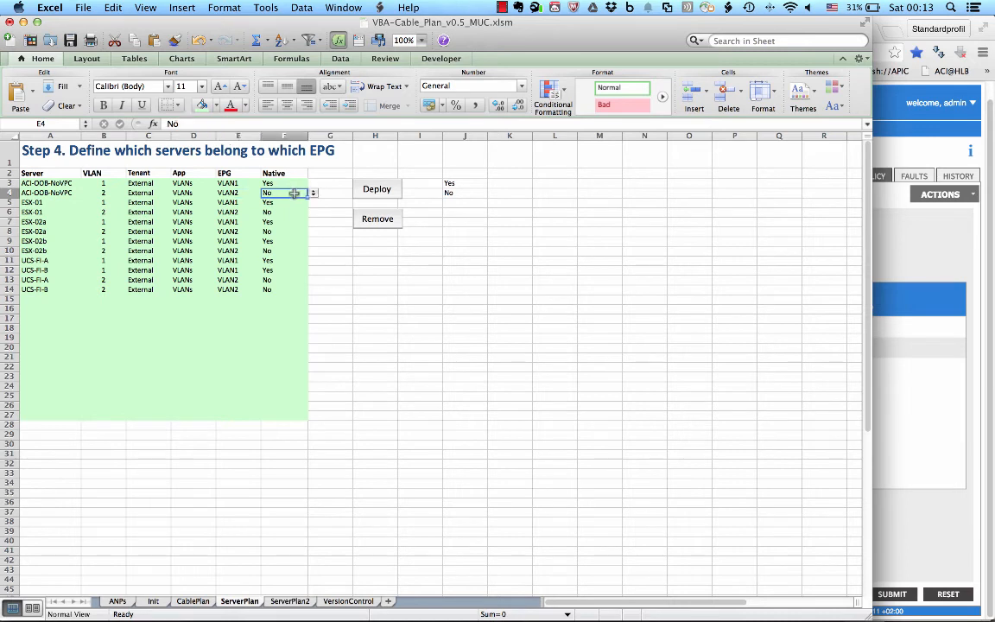
left_click(312, 194)
left_click(313, 196)
left_click(289, 601)
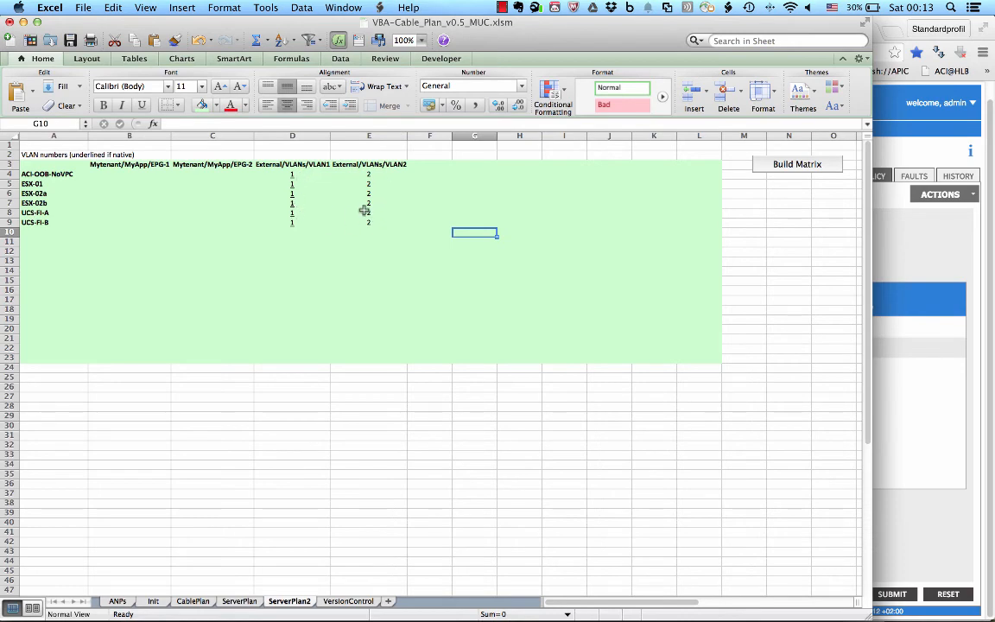
Step: Deploy the ServerPlan sheet's server-to-EPG assignments to ACI
left_click(234, 604)
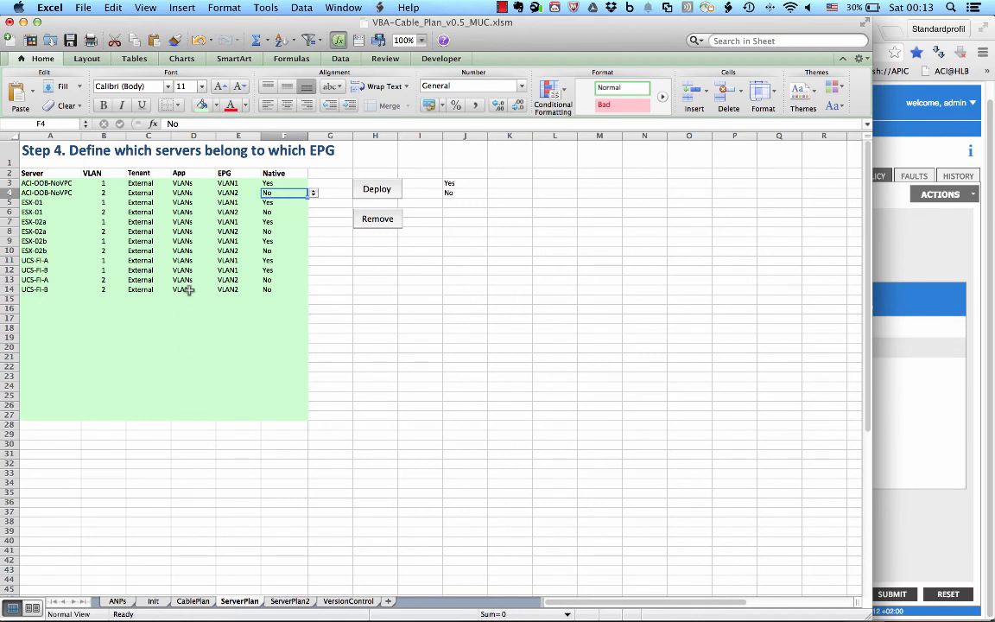
left_click(377, 190)
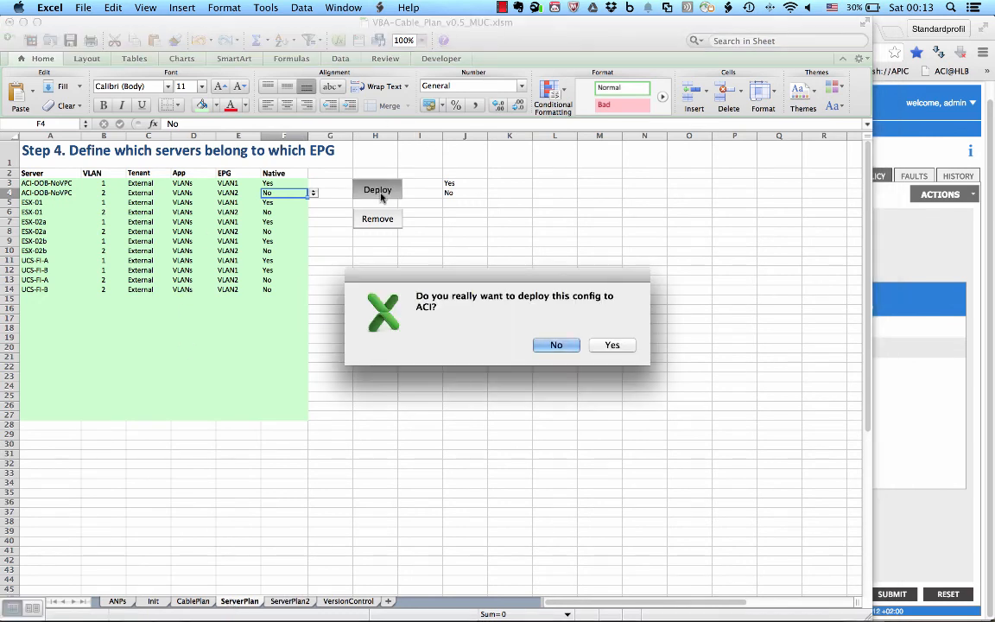
left_click(613, 346)
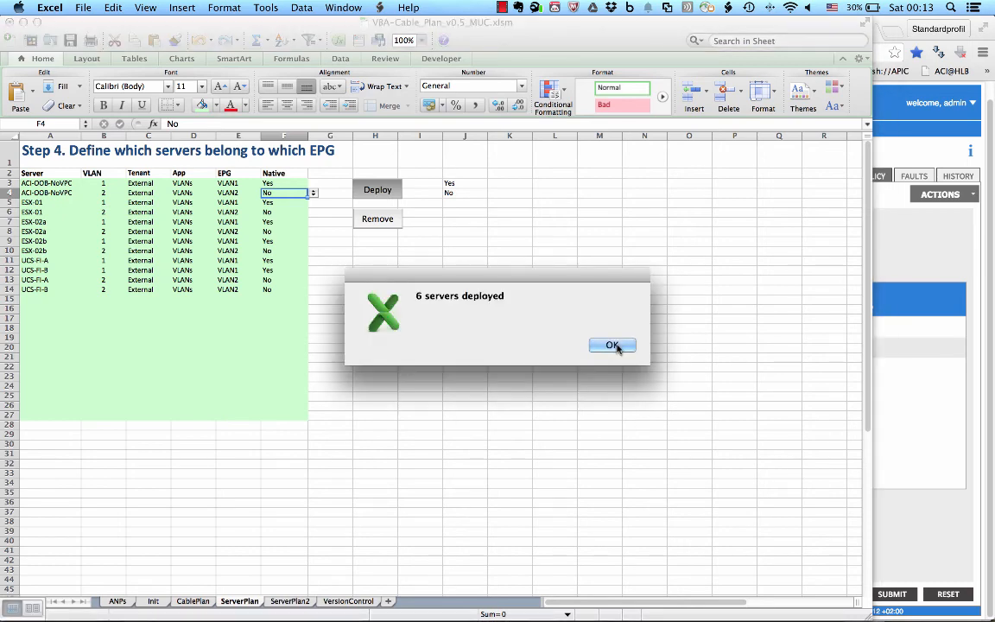
left_click(617, 346)
Step: Switch to APIC in Chrome and expand the MyApp application profile under tenant Mytenant
key("super+Tab")
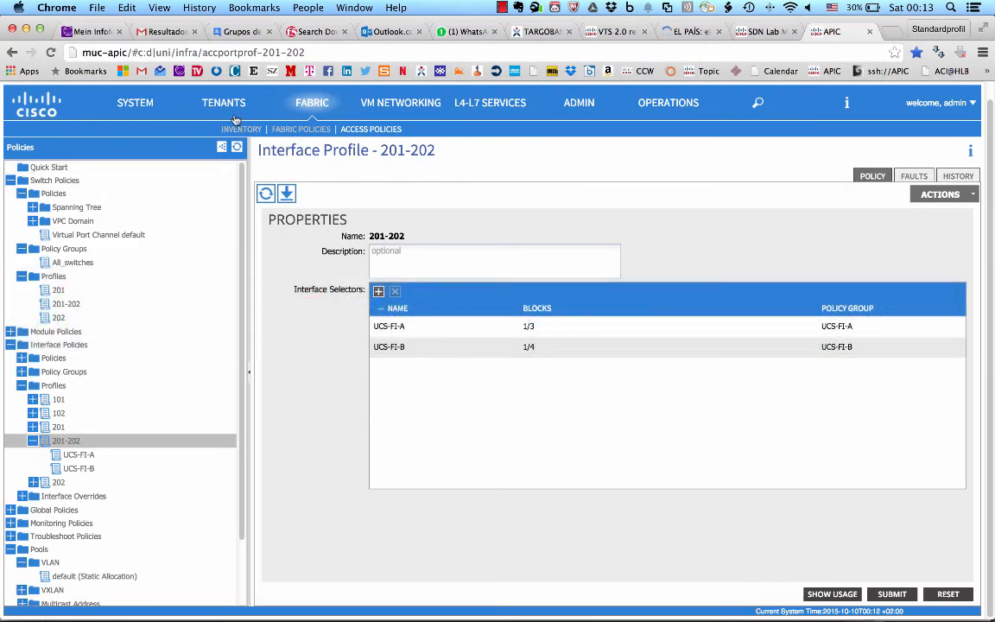
left_click(230, 108)
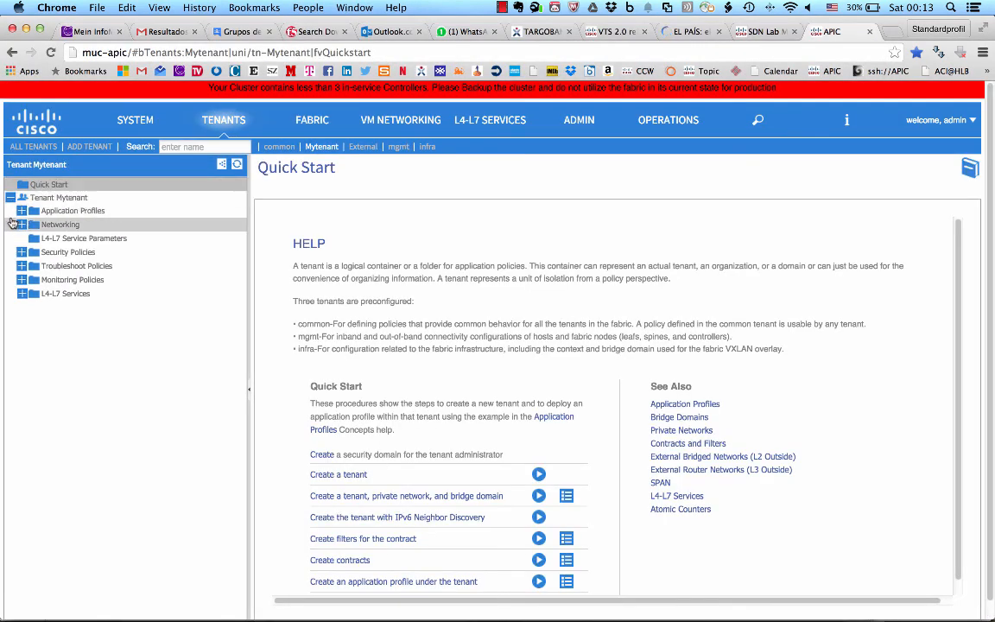
left_click(20, 211)
left_click(32, 224)
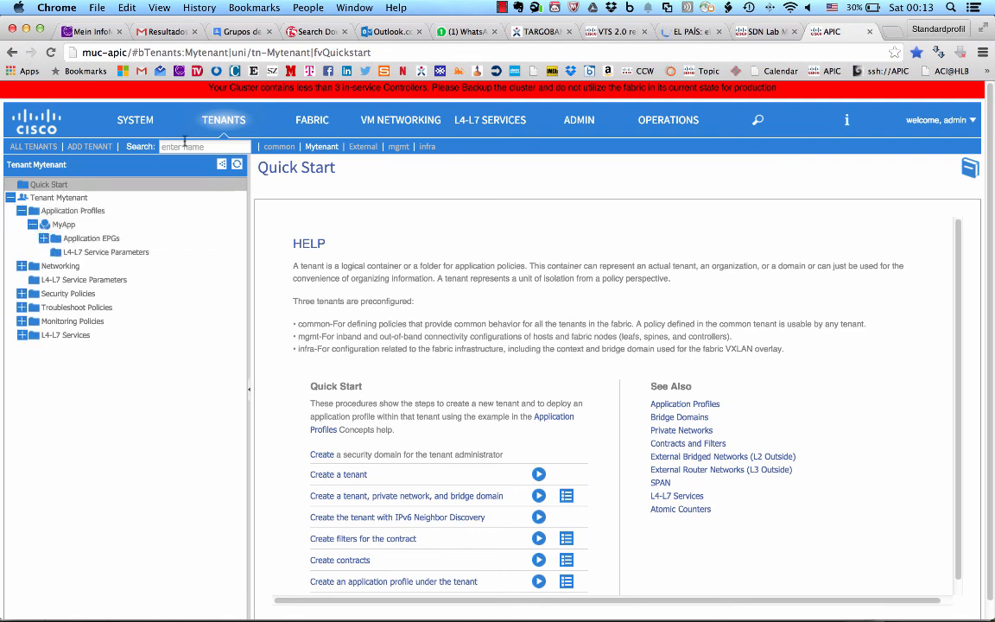
Step: Inspect the static path bindings of EPGs VLAN1 and VLAN2 in the VLANs application profile of tenant External
left_click(364, 147)
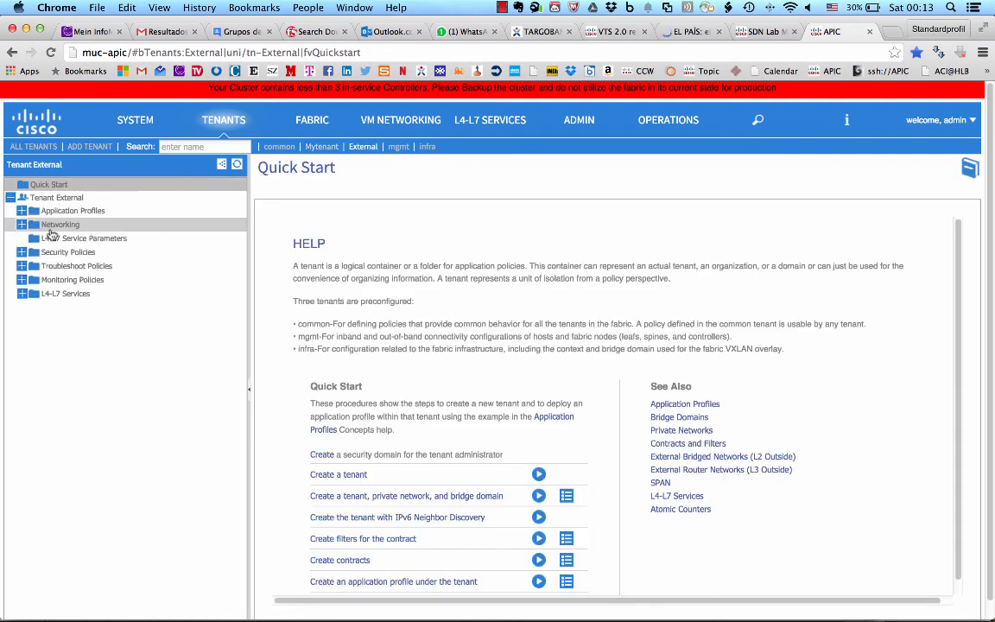
left_click(21, 210)
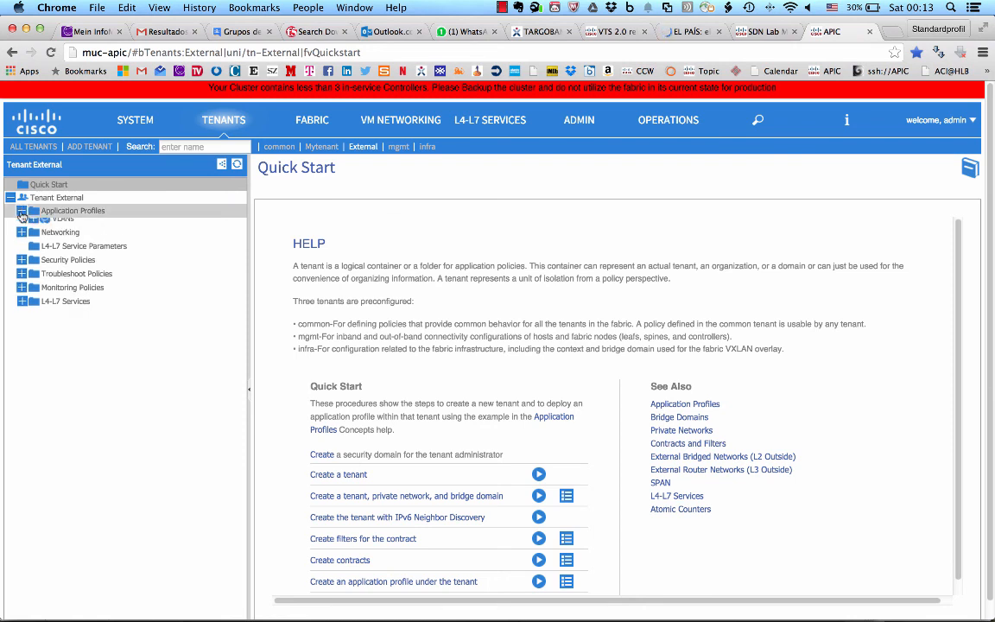
left_click(32, 224)
left_click(44, 239)
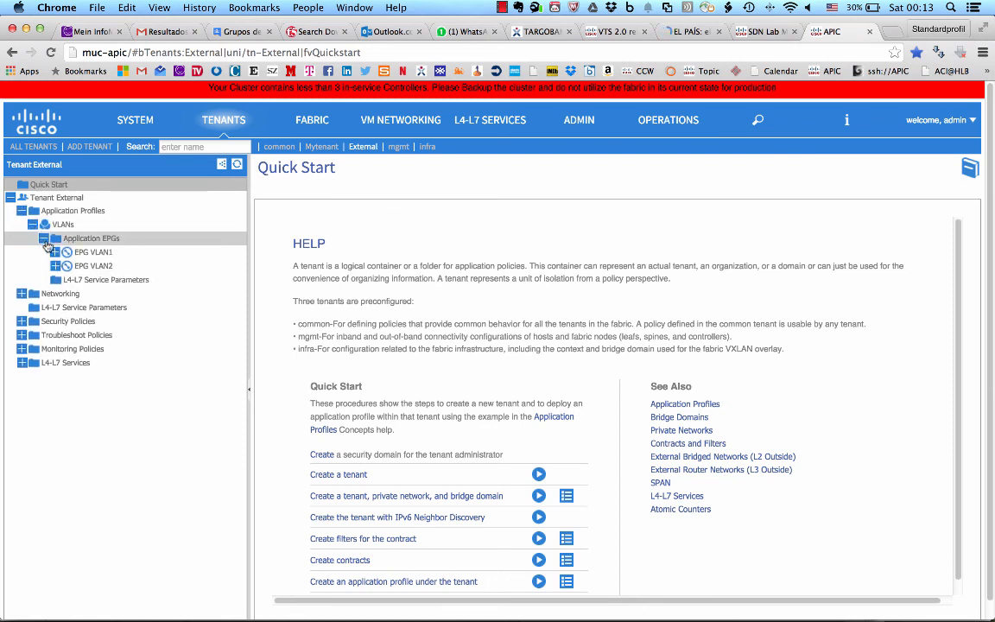
left_click(54, 252)
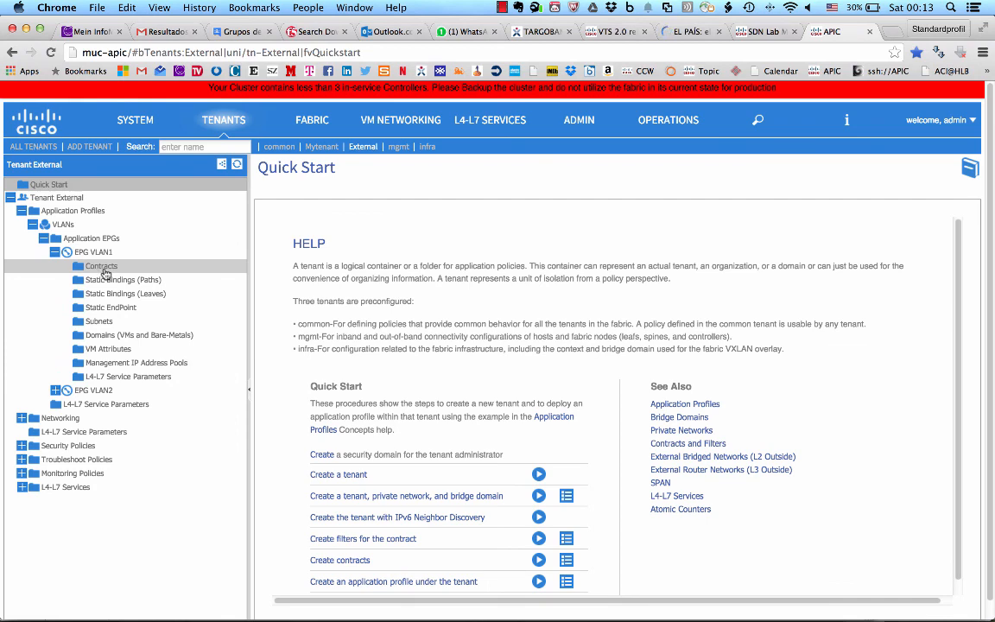
left_click(110, 280)
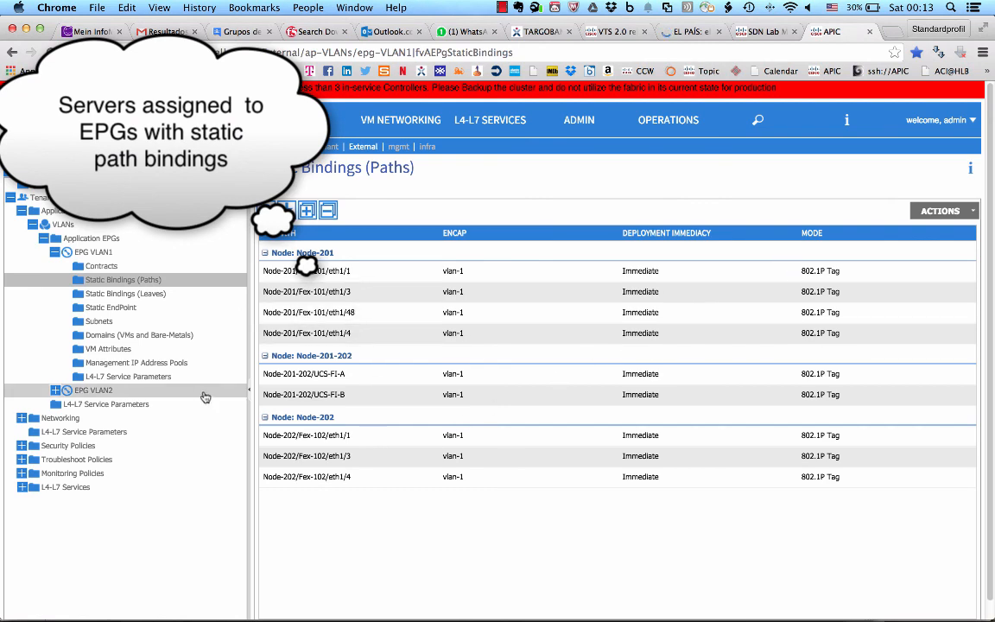
left_click(54, 390)
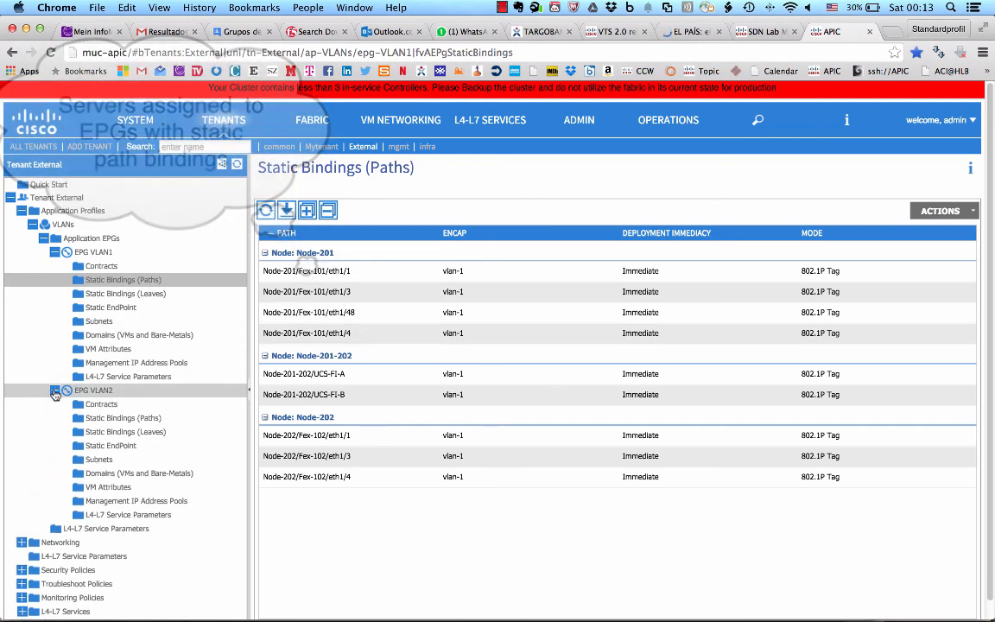
left_click(104, 419)
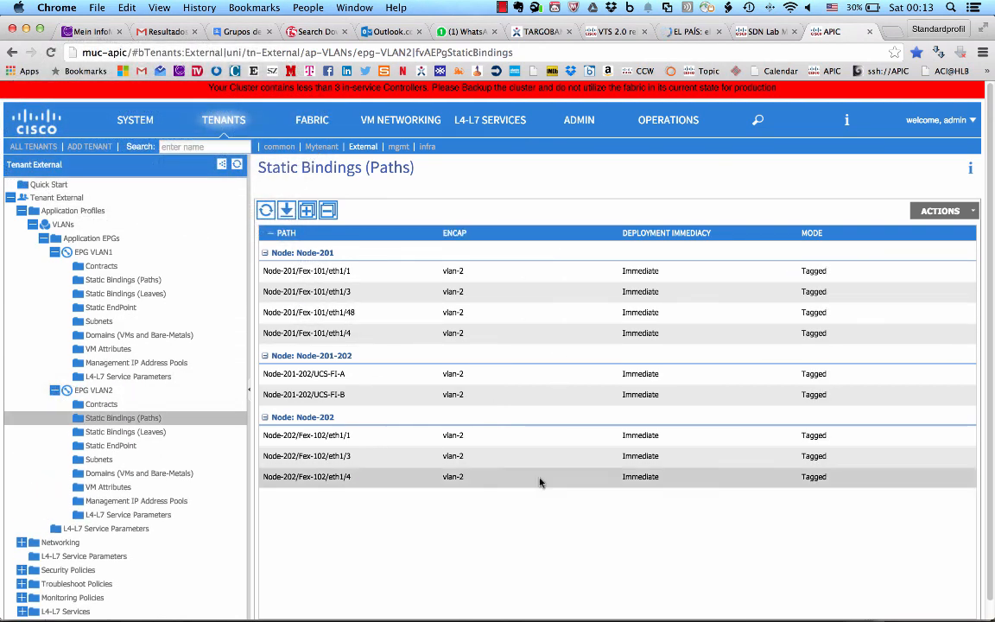